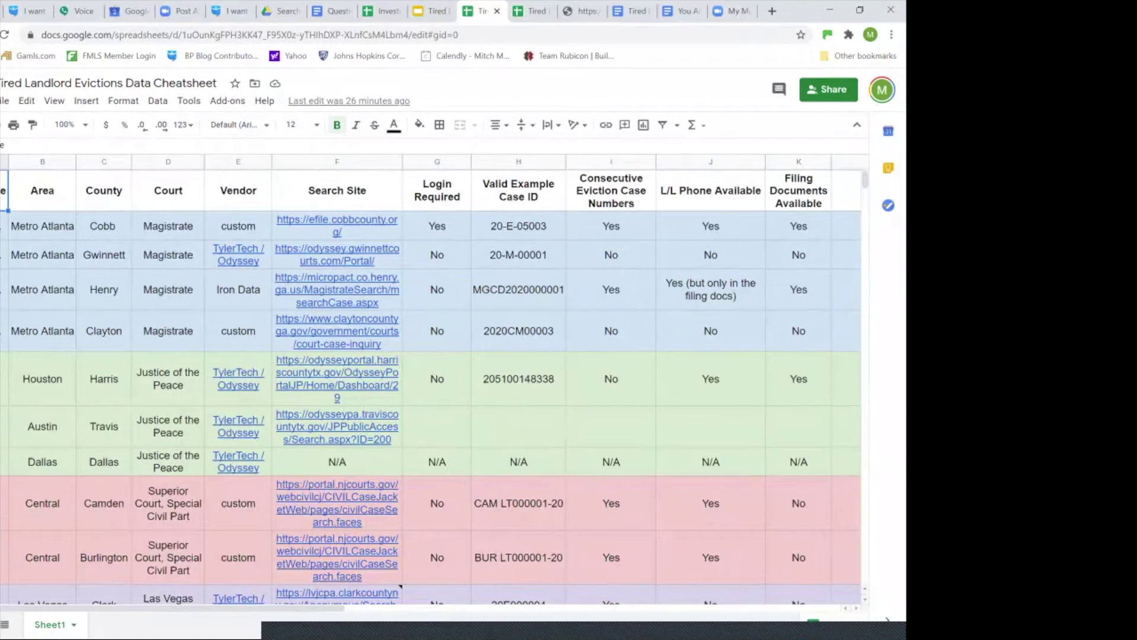
Step: Review the cheatsheet's county court rows, checking each search site, login requirement, example case ID, landlord phone and filing document availability
{"action": "scroll", "coordinate": [431, 385], "scroll_direction": "down", "scroll_amount": 3}
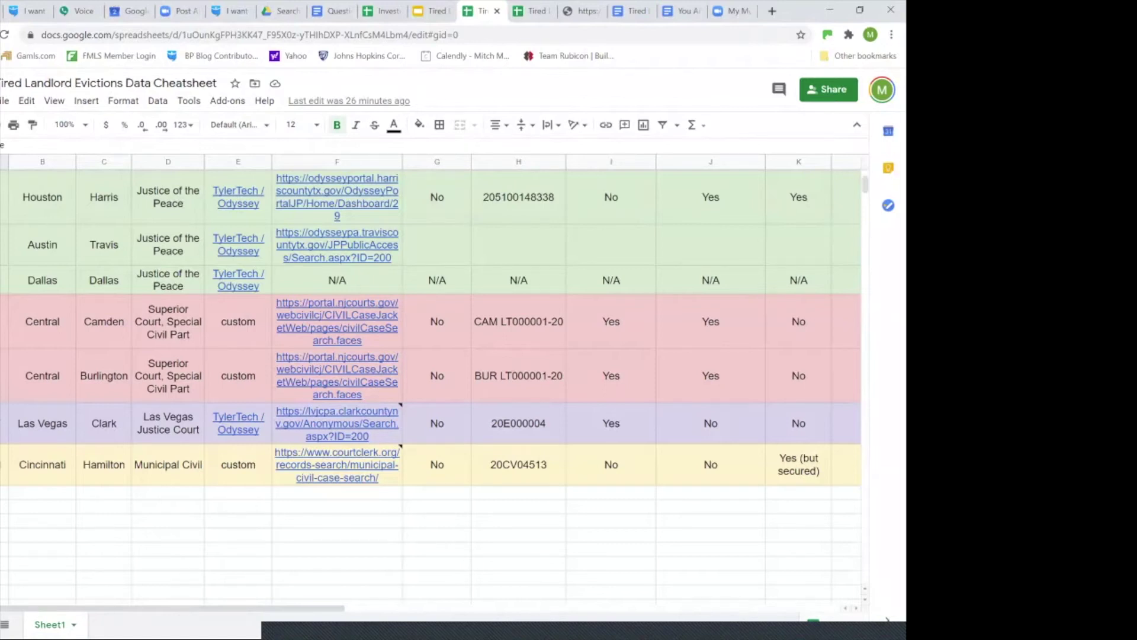
{"action": "scroll", "coordinate": [433, 379], "scroll_direction": "up", "scroll_amount": 3}
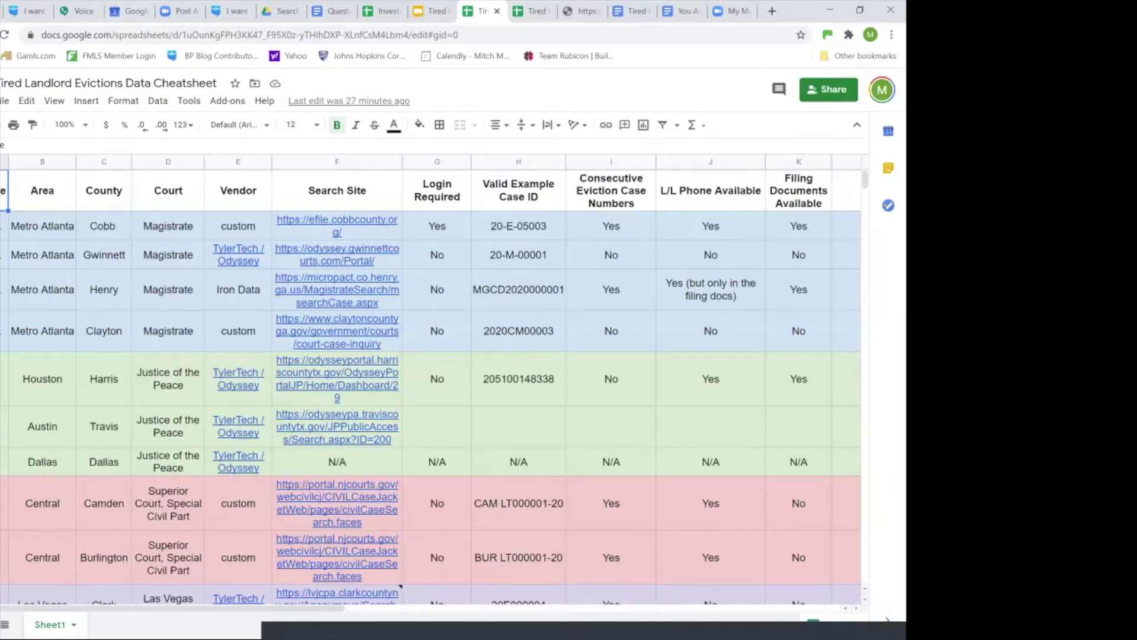
{"action": "mouse_move", "coordinate": [337, 222]}
{"action": "mouse_move", "coordinate": [337, 290]}
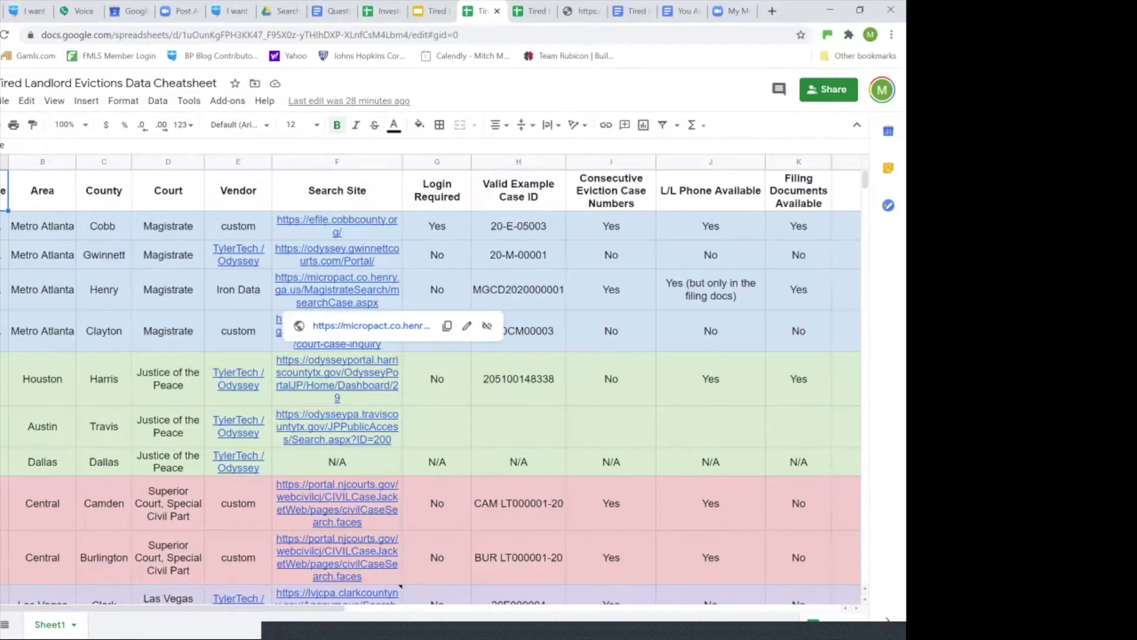
{"action": "mouse_move", "coordinate": [337, 255]}
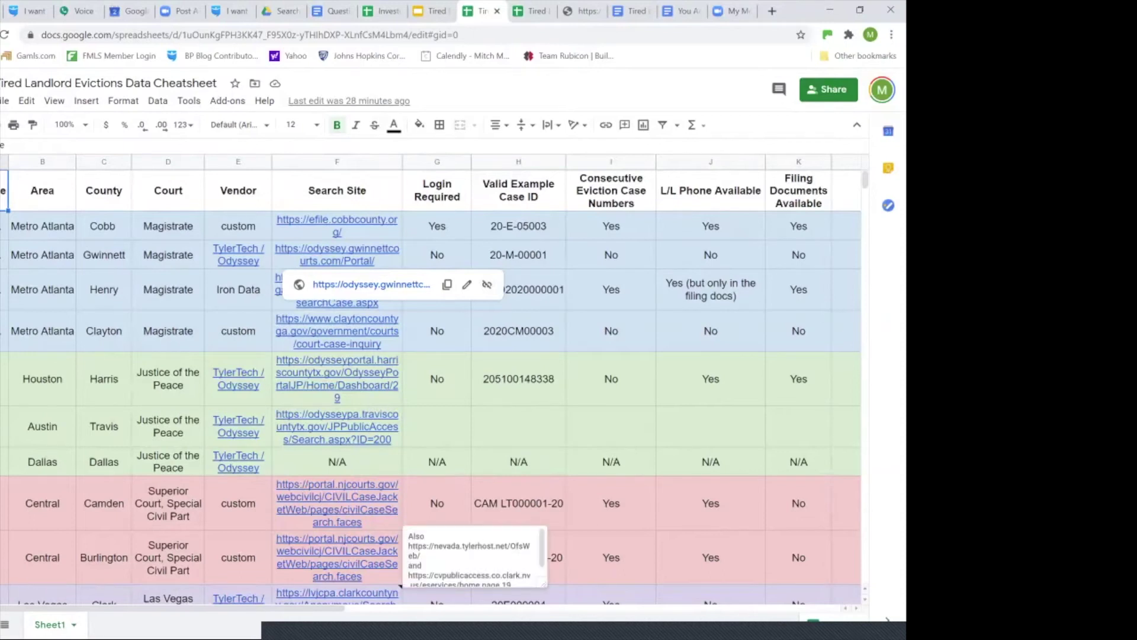
{"action": "scroll", "coordinate": [381, 571], "scroll_direction": "right", "scroll_amount": 3}
{"action": "scroll", "coordinate": [431, 385], "scroll_direction": "left", "scroll_amount": 2}
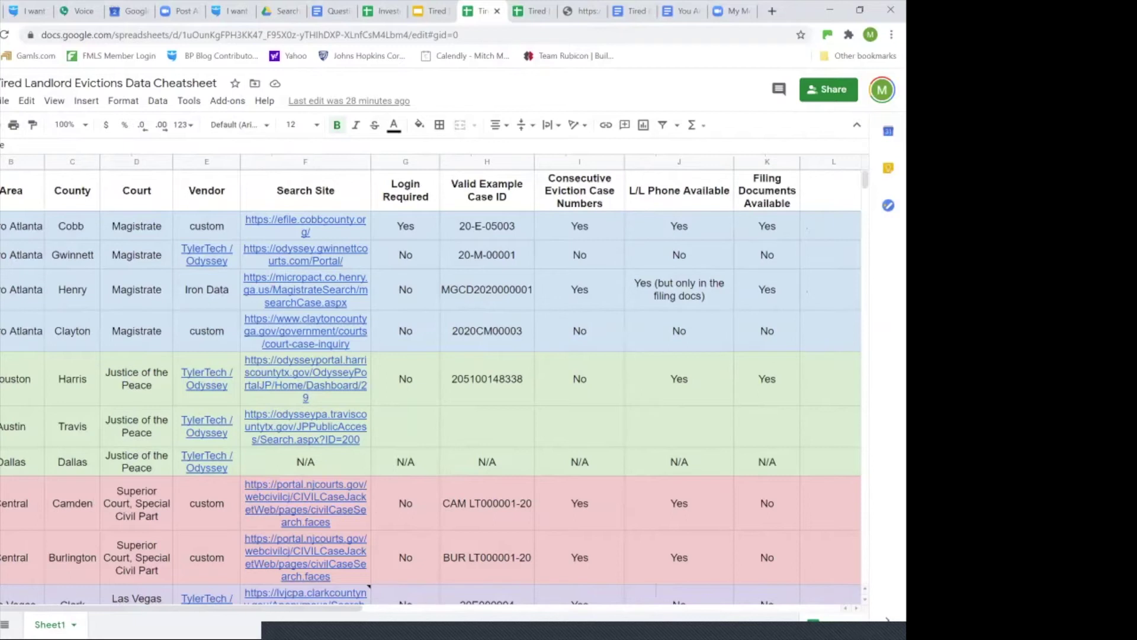
Step: Open the magistrate court search site linked in the Henry County row
{"action": "left_click", "coordinate": [306, 330]}
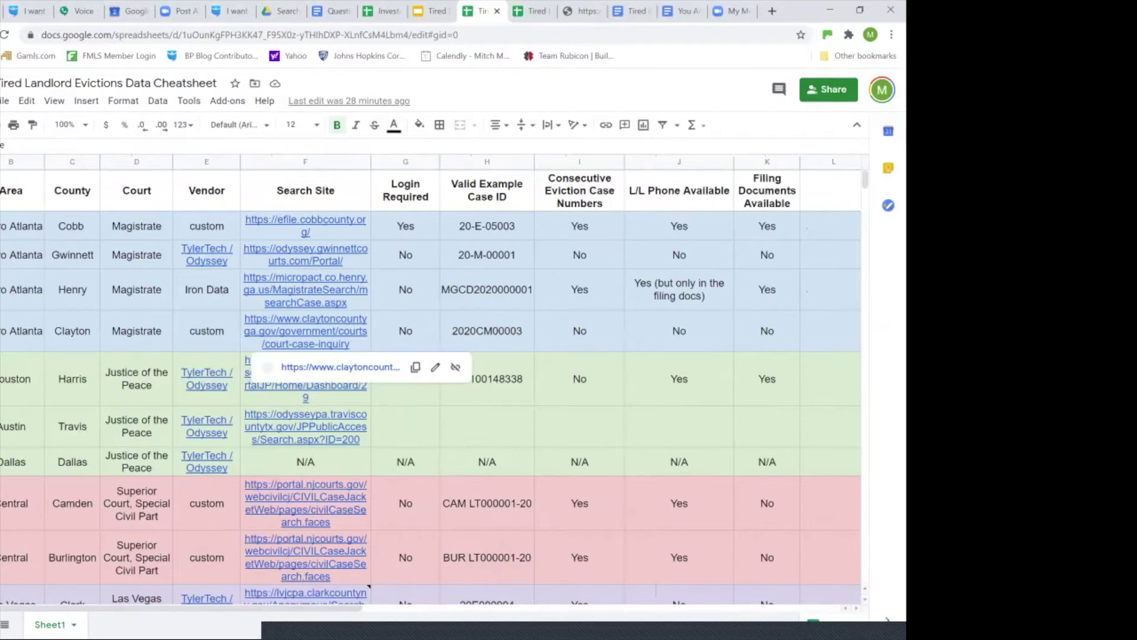
{"action": "left_click", "coordinate": [306, 289]}
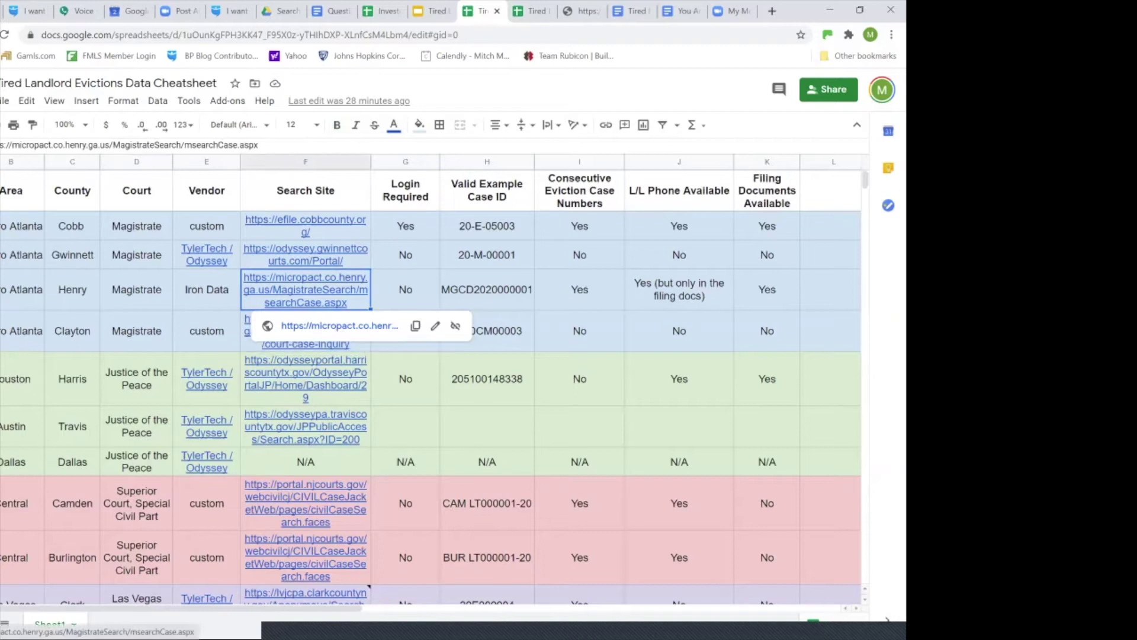
{"action": "left_click", "coordinate": [340, 325]}
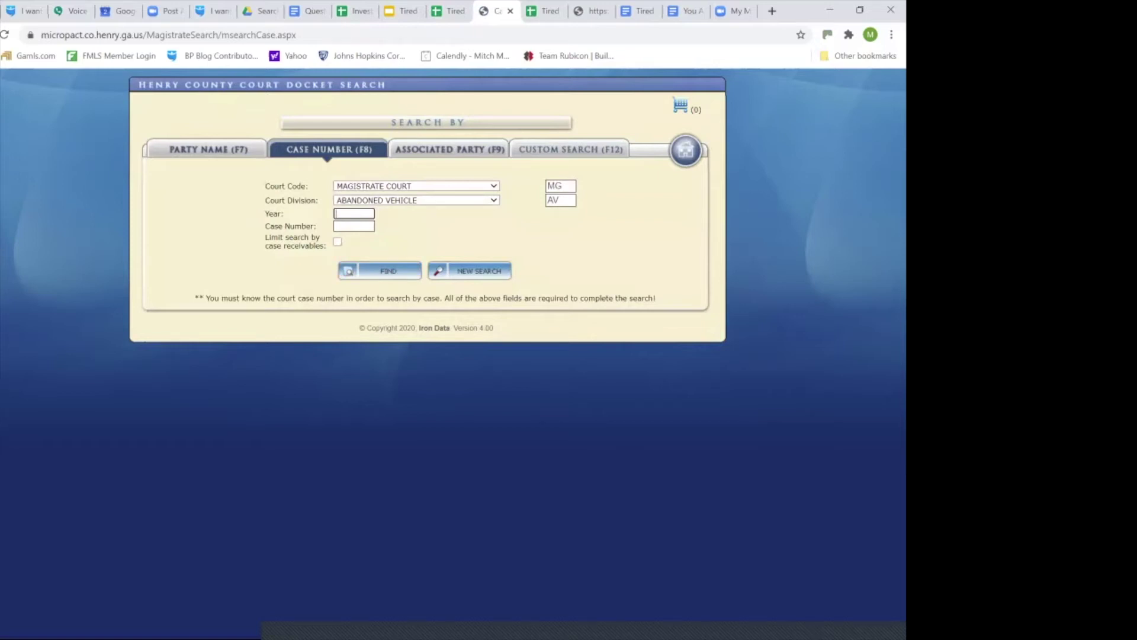
Step: Search the magistrate court docket for the Civil Dispossessory case with year 2020 and case number 000001
{"action": "left_click", "coordinate": [416, 200]}
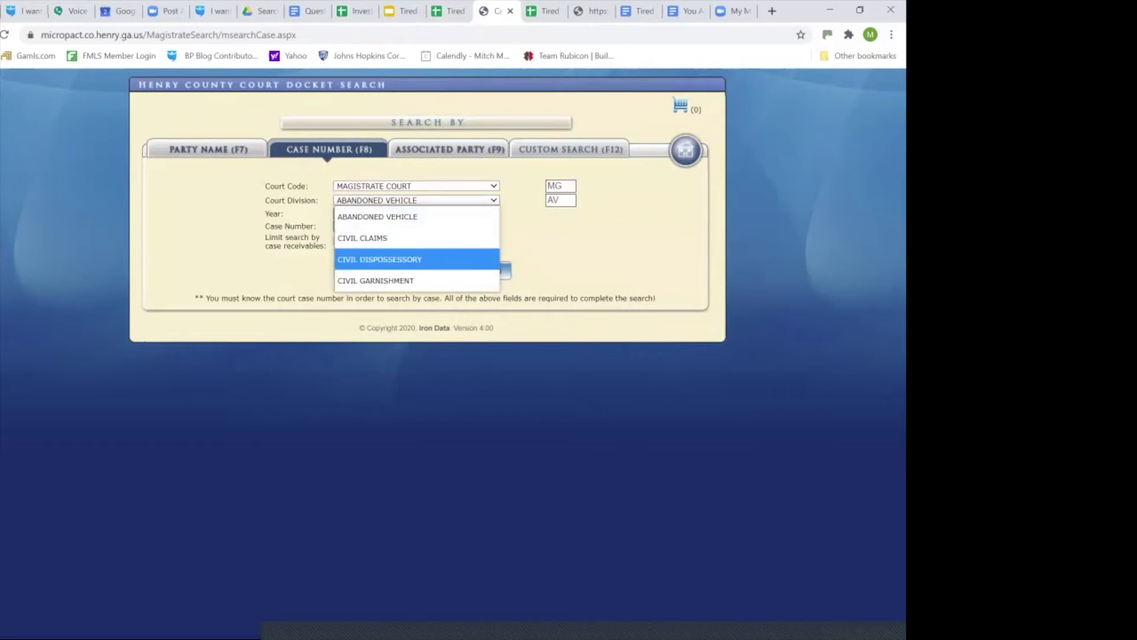
{"action": "left_click", "coordinate": [379, 259]}
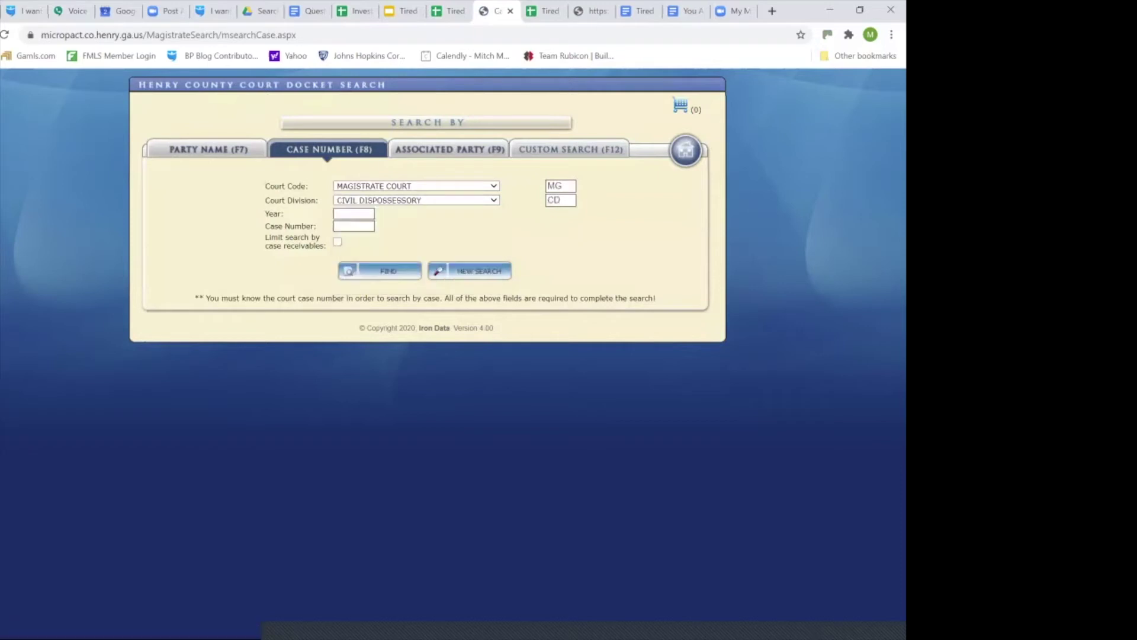
{"action": "left_click", "coordinate": [354, 214]}
{"action": "left_click", "coordinate": [350, 239]}
{"action": "left_click", "coordinate": [353, 226]}
{"action": "key", "text": "Return"}
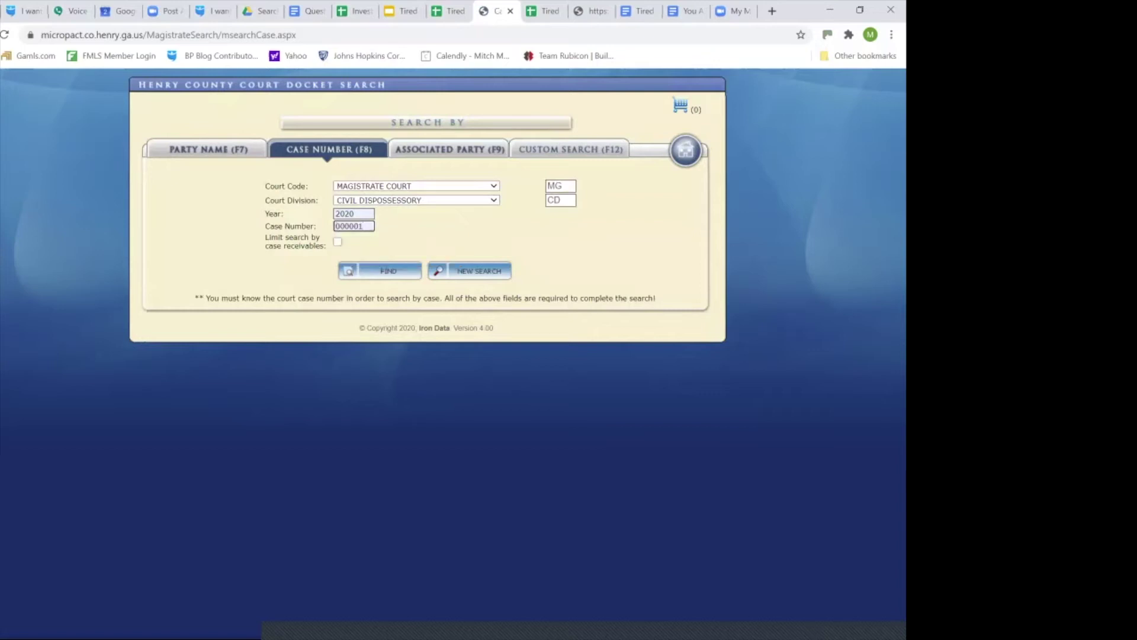
{"action": "key", "text": "Return"}
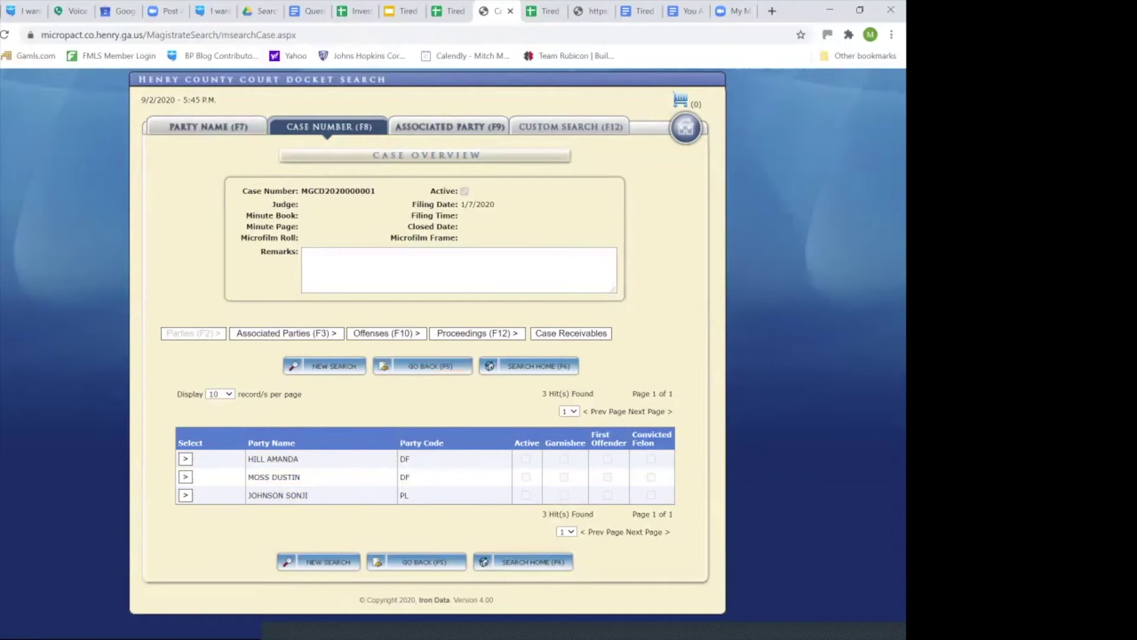
Step: Show the case's proceedings and open the scanned image of the dispossessory filing dated 01/07/20
{"action": "key", "text": "F12"}
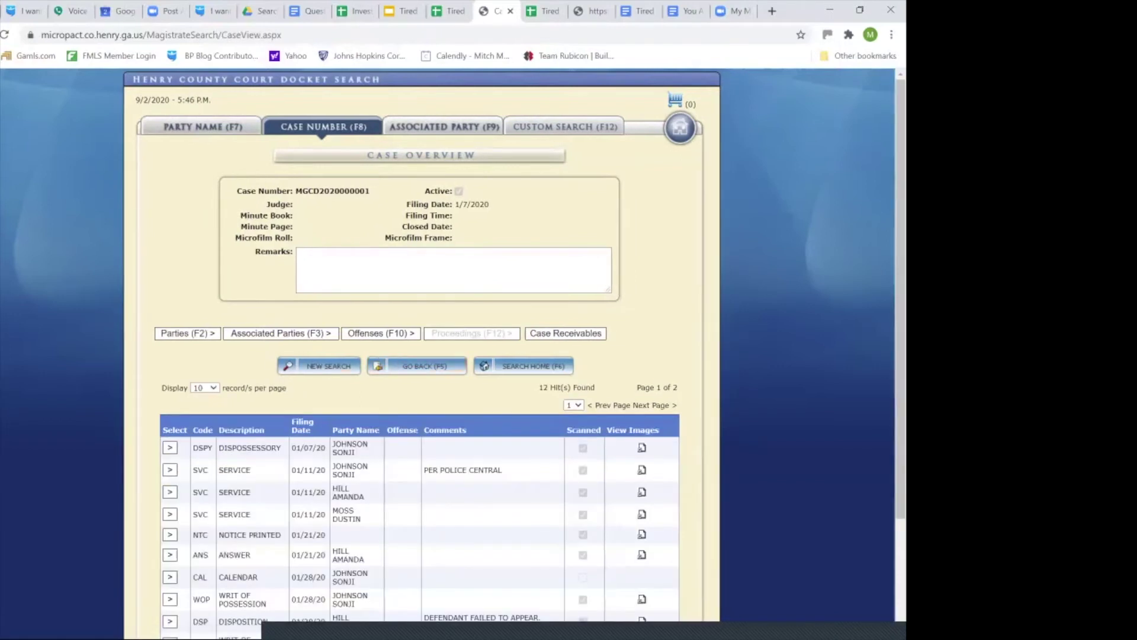
{"action": "scroll", "coordinate": [450, 355], "scroll_direction": "down", "scroll_amount": 2}
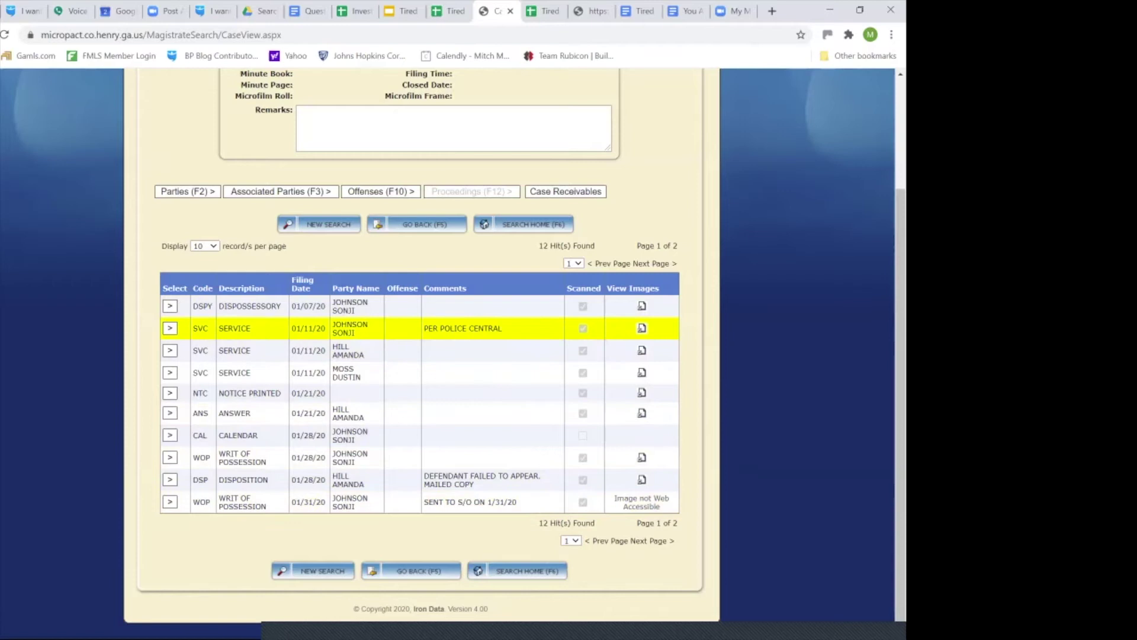
{"action": "left_click", "coordinate": [641, 305]}
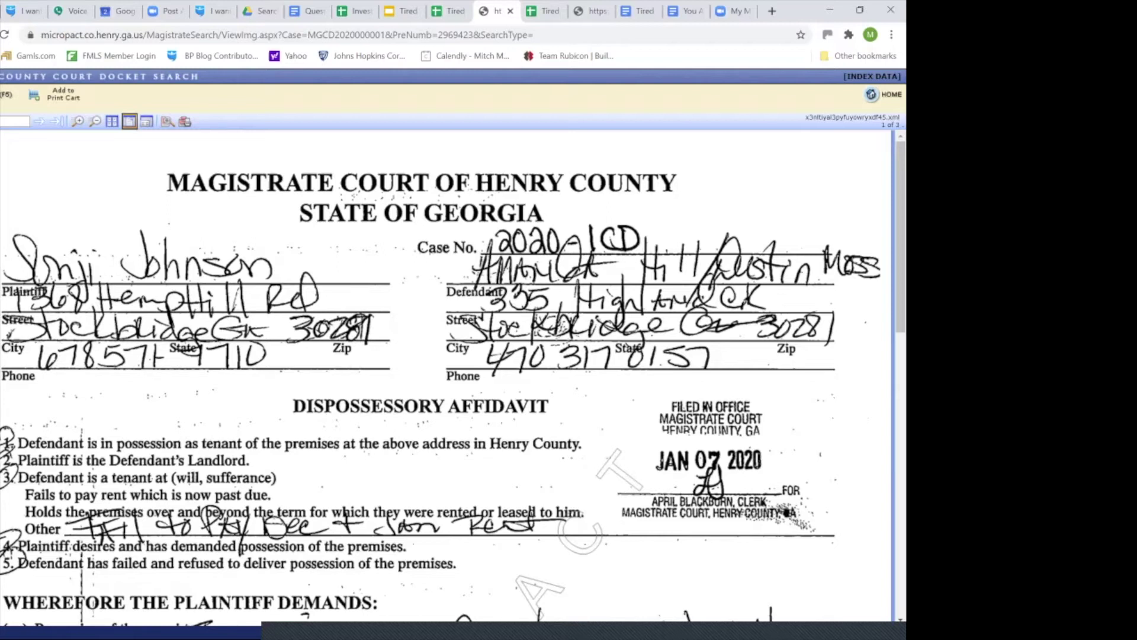
Step: Read through the dispossessory affidavit's first page, examining the parties' contact details, the reason for eviction, the rent demands and the notice and summons
{"action": "scroll", "coordinate": [444, 379], "scroll_direction": "down", "scroll_amount": 4}
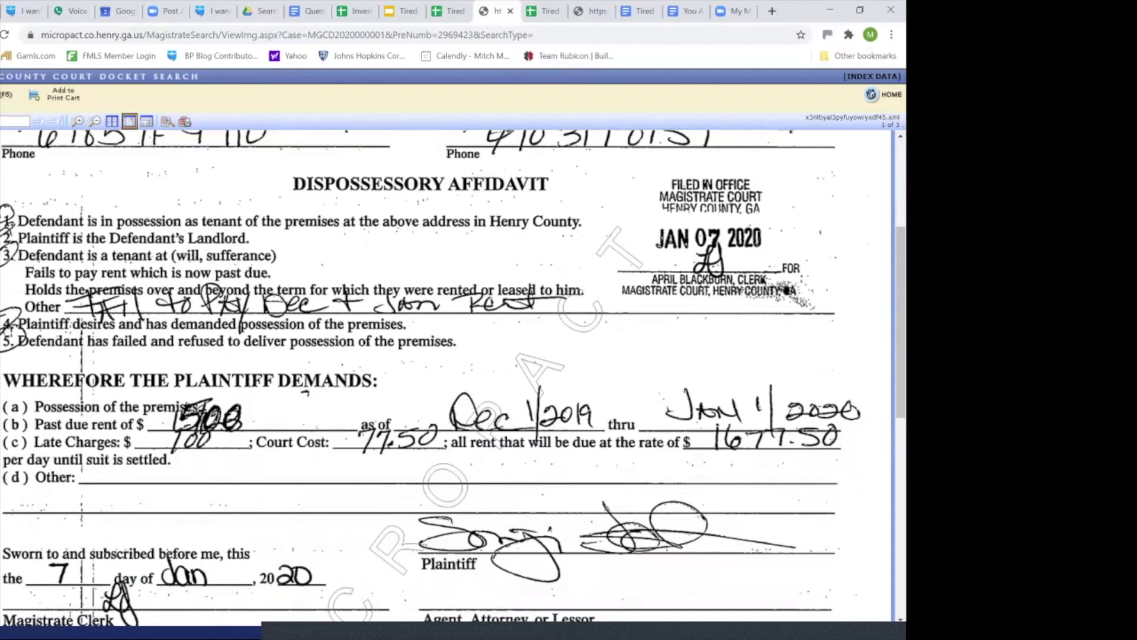
{"action": "scroll", "coordinate": [422, 379], "scroll_direction": "down", "scroll_amount": 4}
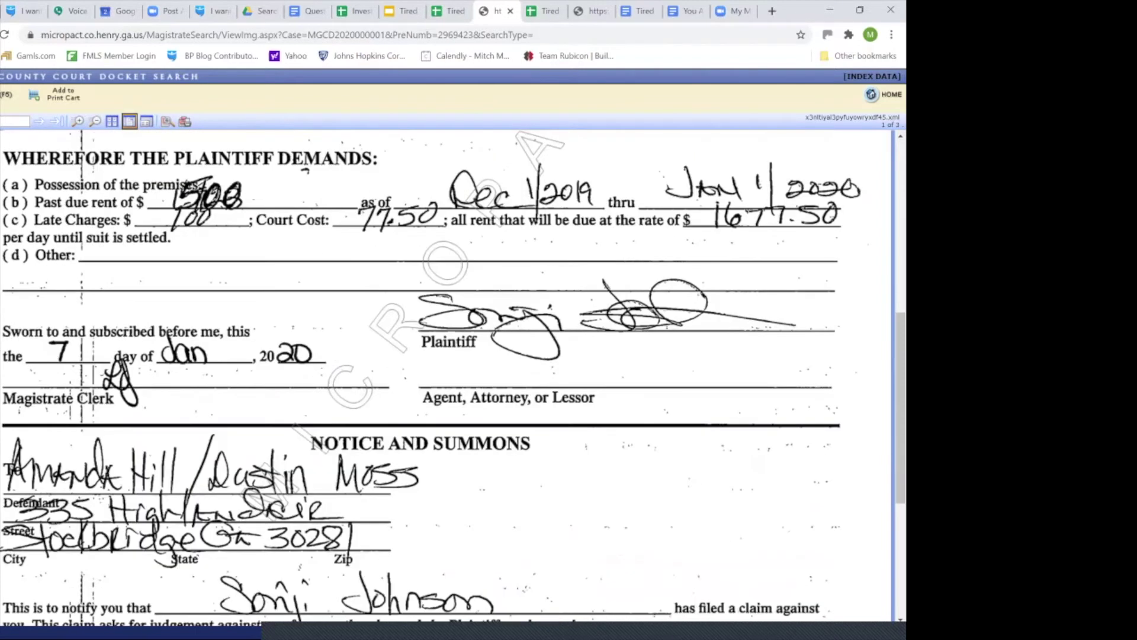
{"action": "scroll", "coordinate": [421, 379], "scroll_direction": "down", "scroll_amount": 4}
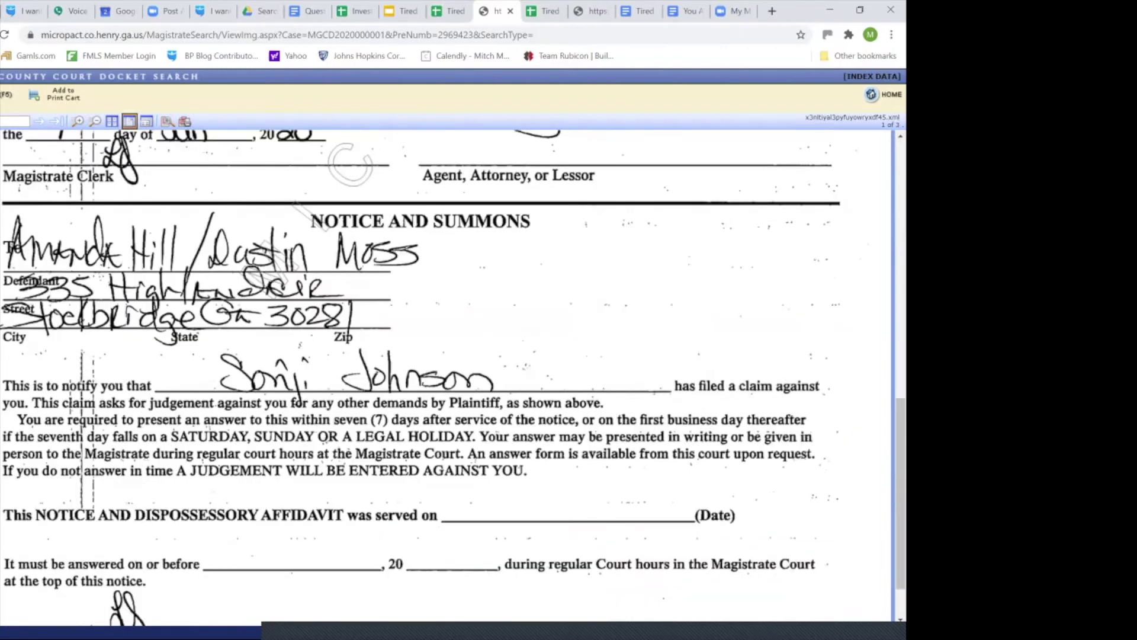
{"action": "scroll", "coordinate": [422, 379], "scroll_direction": "down", "scroll_amount": 2}
{"action": "key", "text": "Home"}
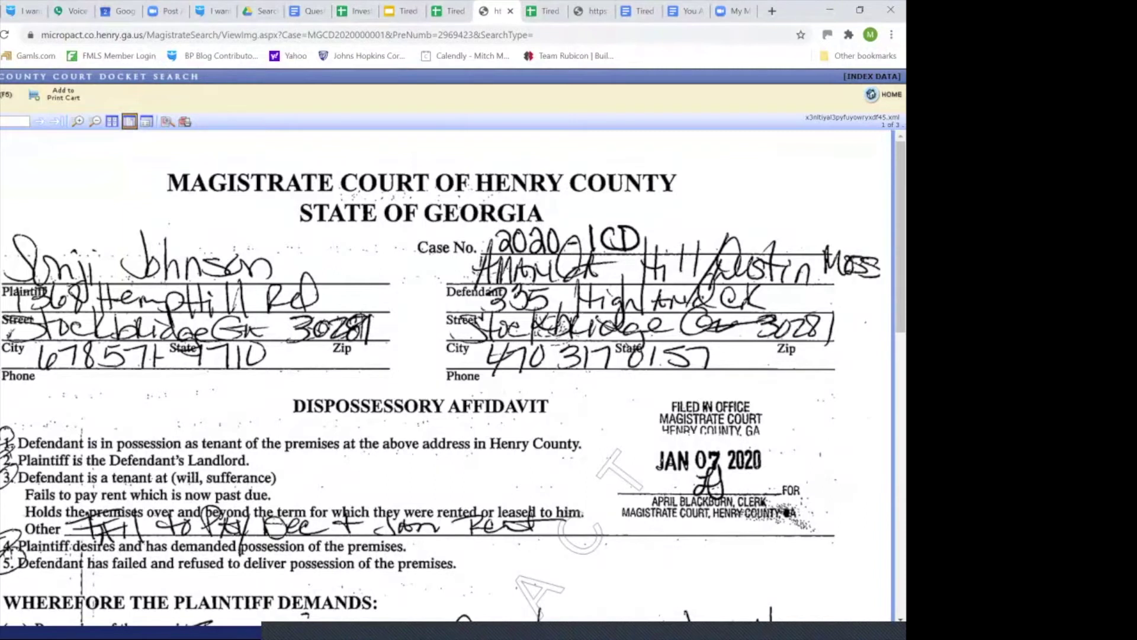
{"action": "scroll", "coordinate": [444, 379], "scroll_direction": "down", "scroll_amount": 4}
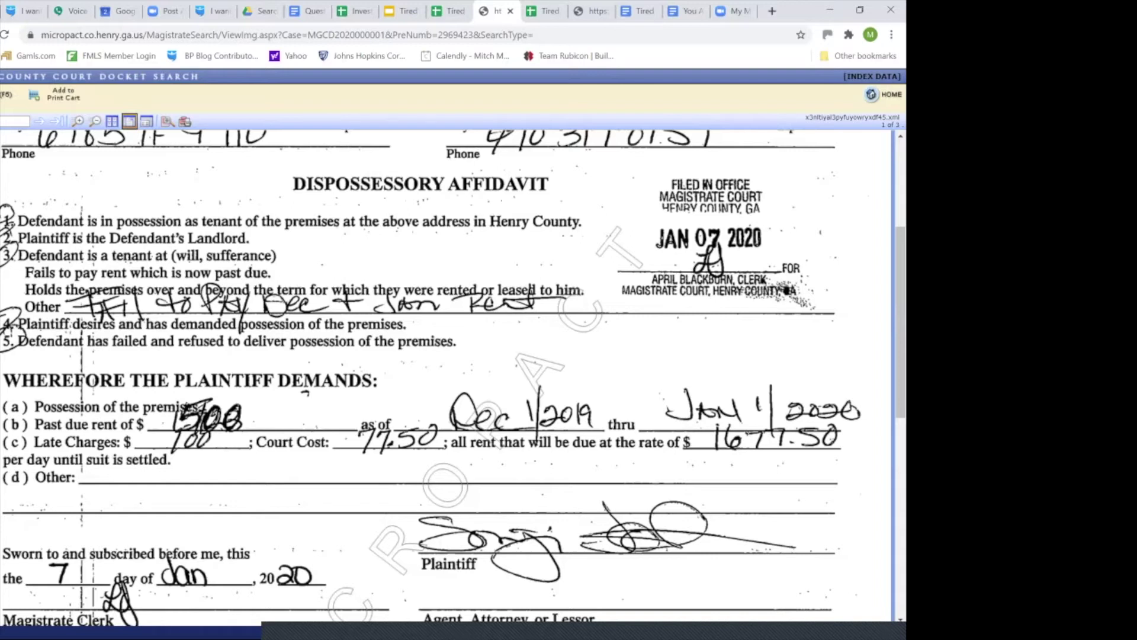
{"action": "scroll", "coordinate": [451, 379], "scroll_direction": "up", "scroll_amount": 4}
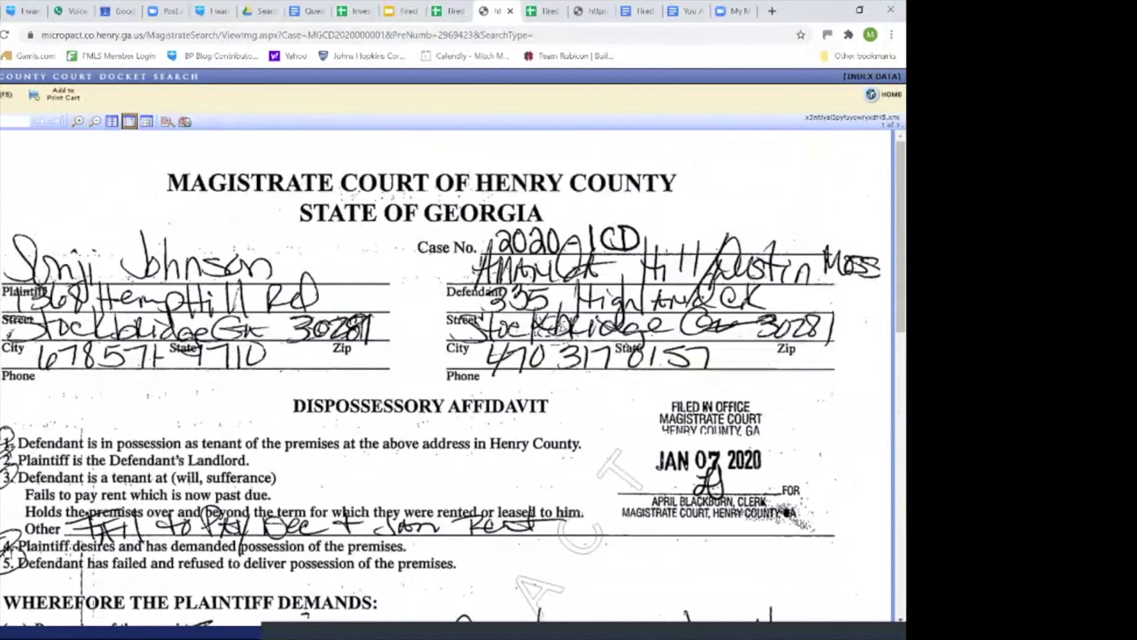
{"action": "scroll", "coordinate": [450, 379], "scroll_direction": "down", "scroll_amount": 4}
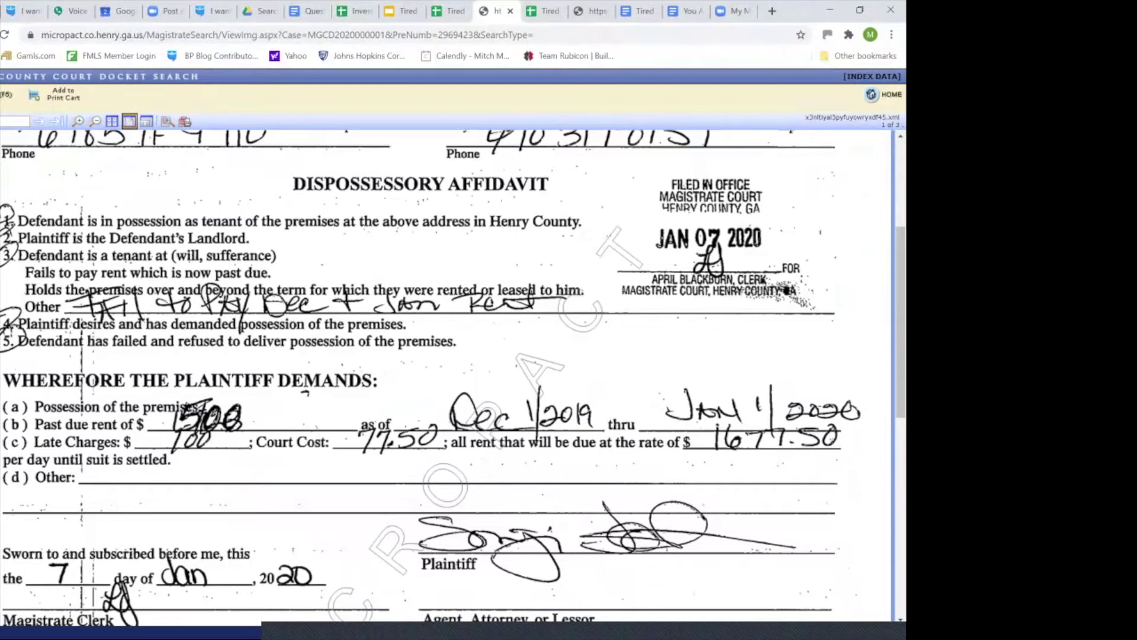
{"action": "scroll", "coordinate": [444, 379], "scroll_direction": "up", "scroll_amount": 4}
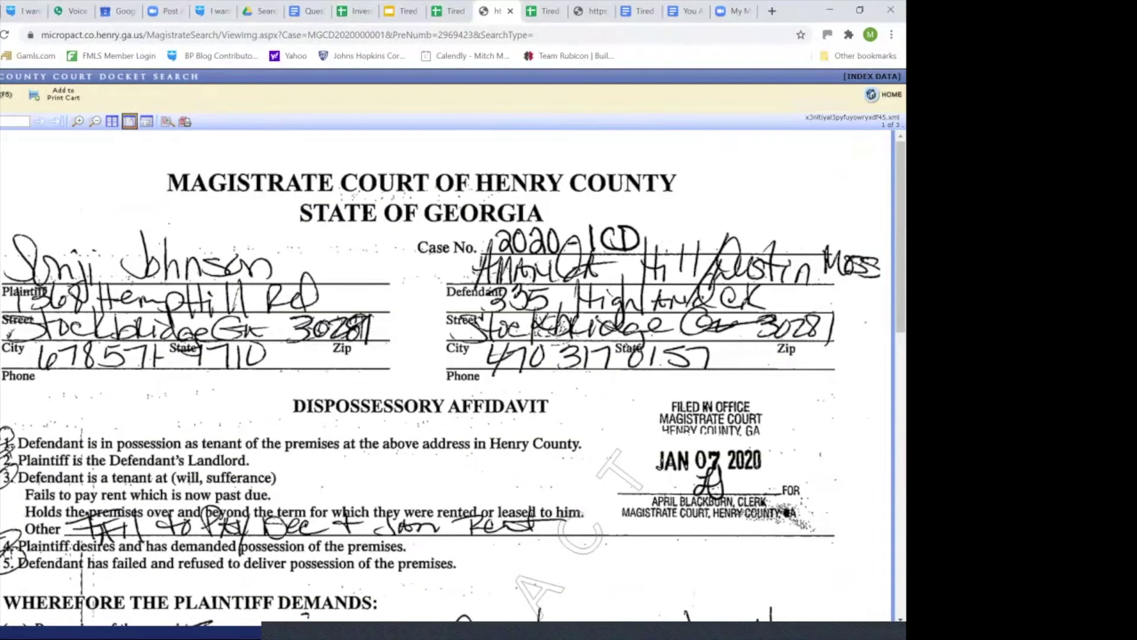
{"action": "scroll", "coordinate": [445, 380], "scroll_direction": "down", "scroll_amount": 4}
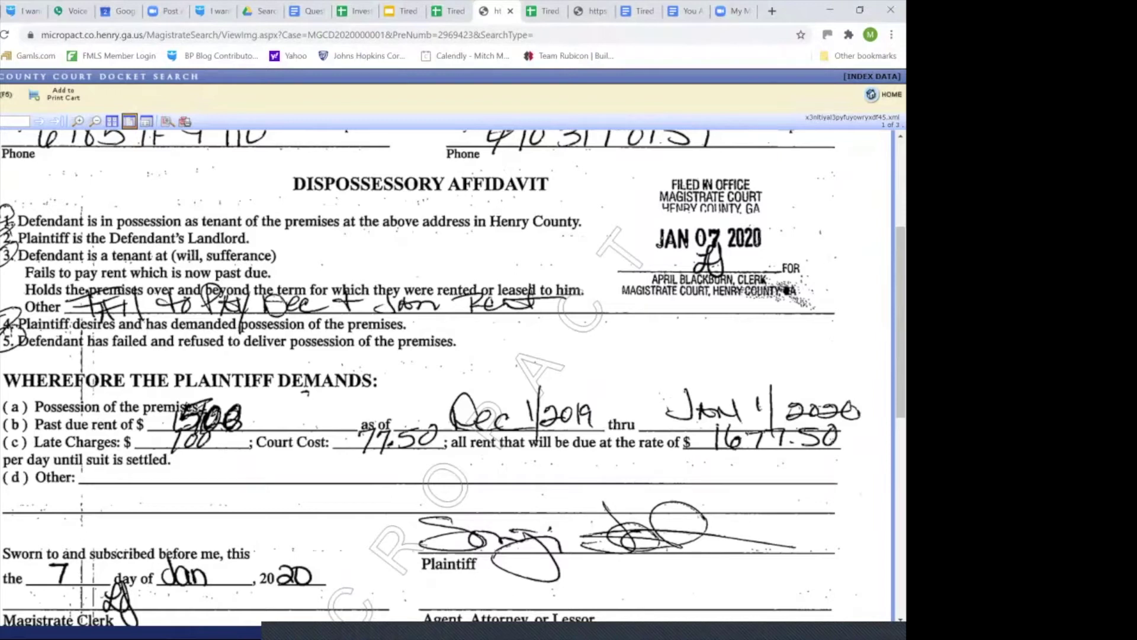
{"action": "scroll", "coordinate": [450, 379], "scroll_direction": "up", "scroll_amount": 4}
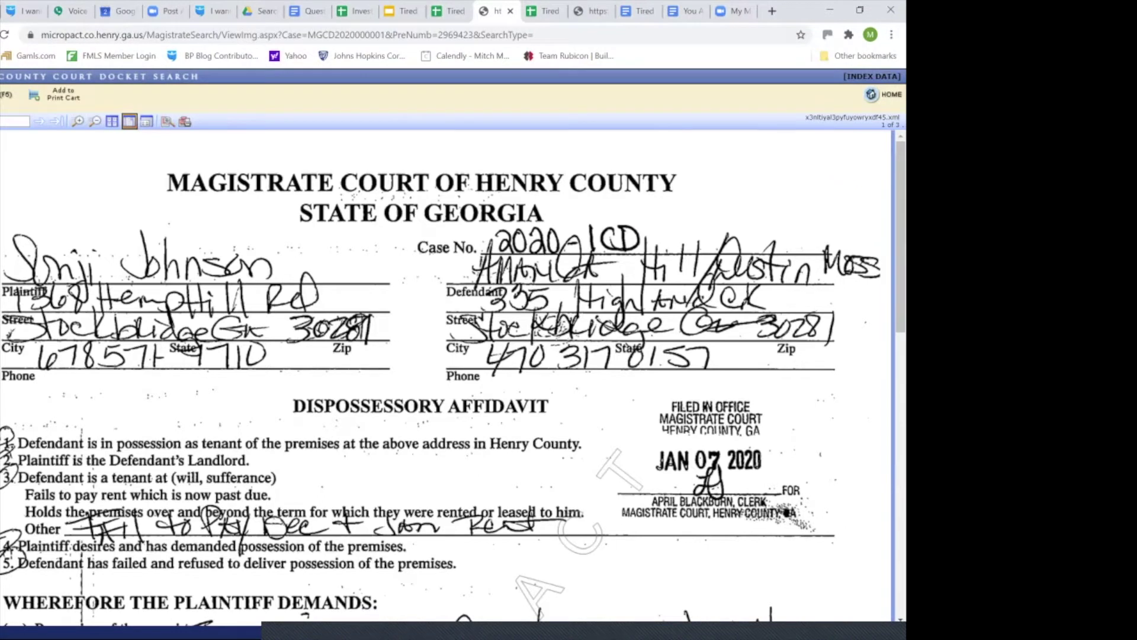
{"action": "scroll", "coordinate": [451, 379], "scroll_direction": "down", "scroll_amount": 4}
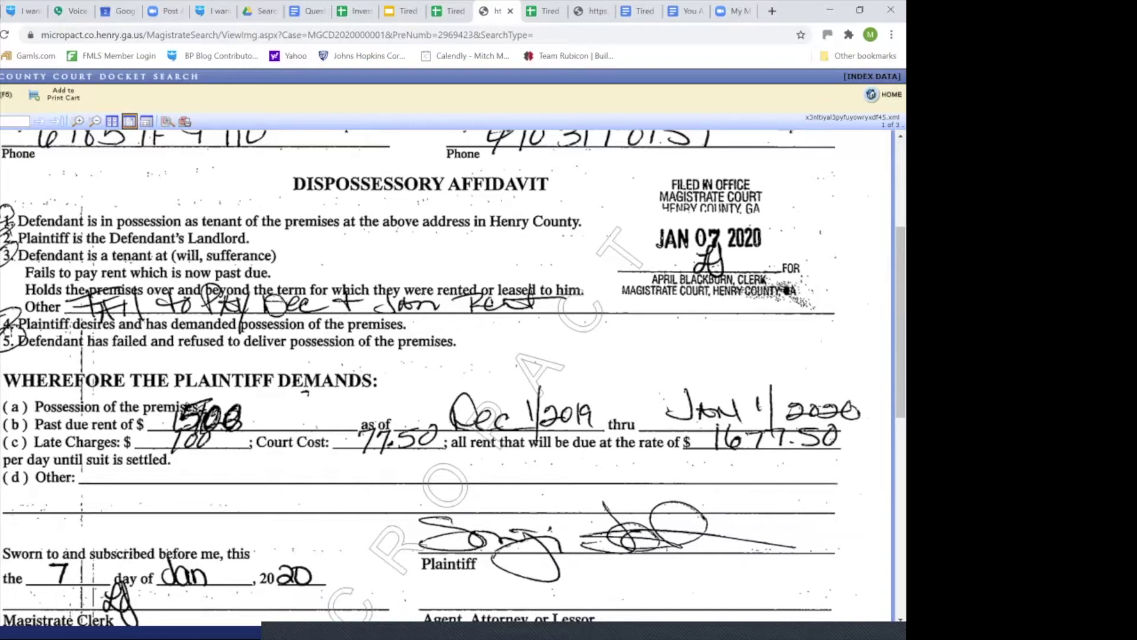
{"action": "scroll", "coordinate": [451, 379], "scroll_direction": "down", "scroll_amount": 4}
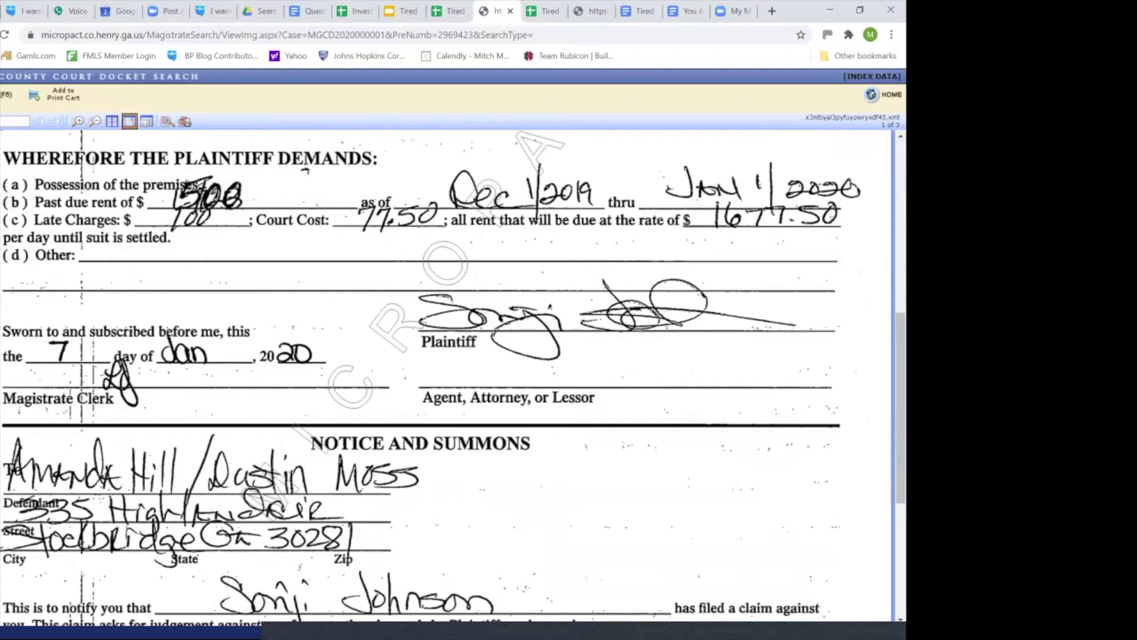
{"action": "scroll", "coordinate": [451, 379], "scroll_direction": "up", "scroll_amount": 8}
{"action": "scroll", "coordinate": [450, 379], "scroll_direction": "down", "scroll_amount": 3}
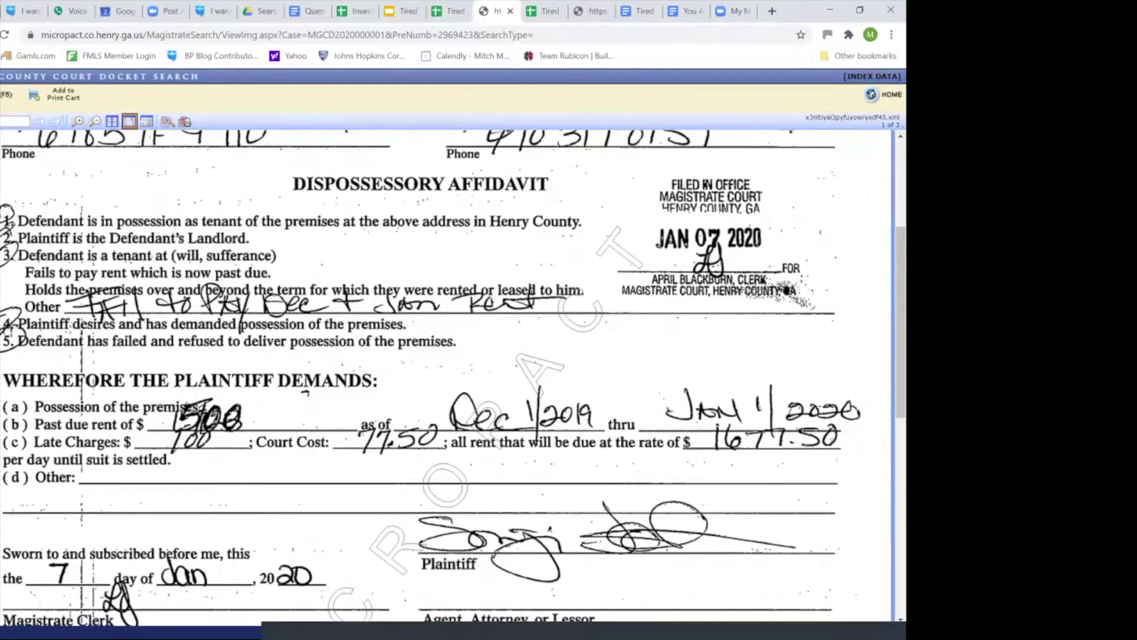
{"action": "scroll", "coordinate": [444, 379], "scroll_direction": "up", "scroll_amount": 3}
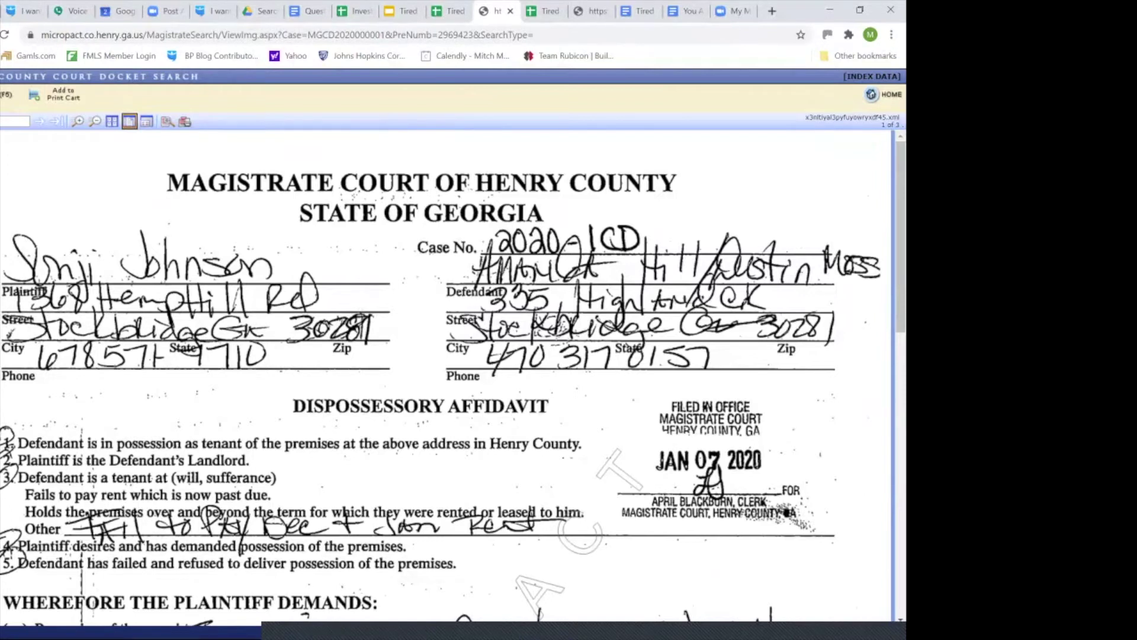
{"action": "scroll", "coordinate": [451, 378], "scroll_direction": "down", "scroll_amount": 4}
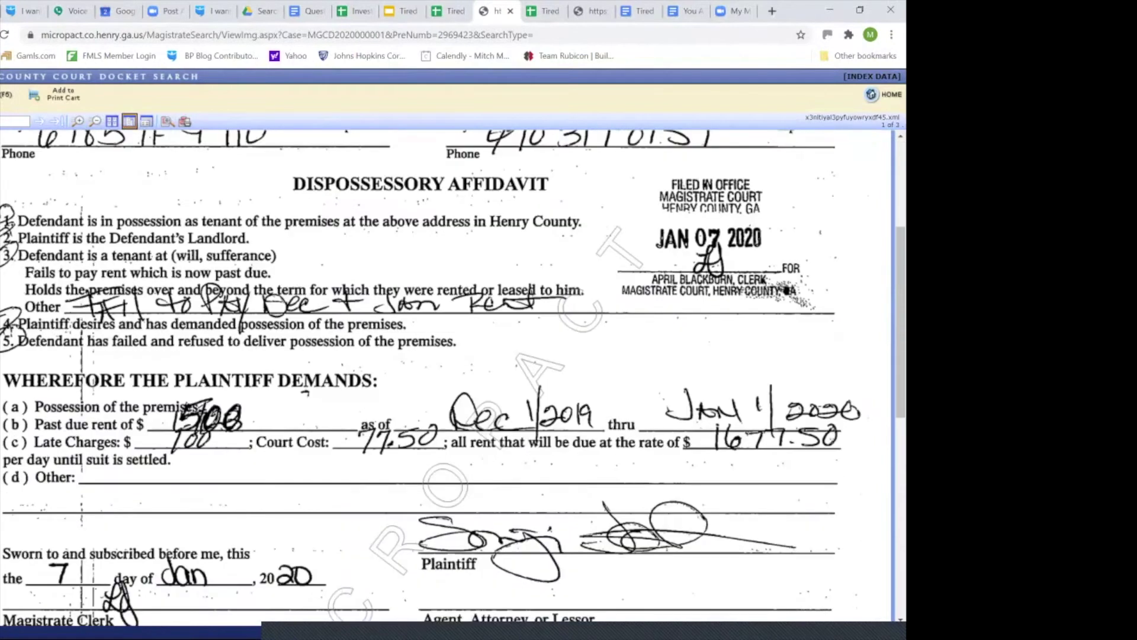
{"action": "scroll", "coordinate": [450, 378], "scroll_direction": "up", "scroll_amount": 4}
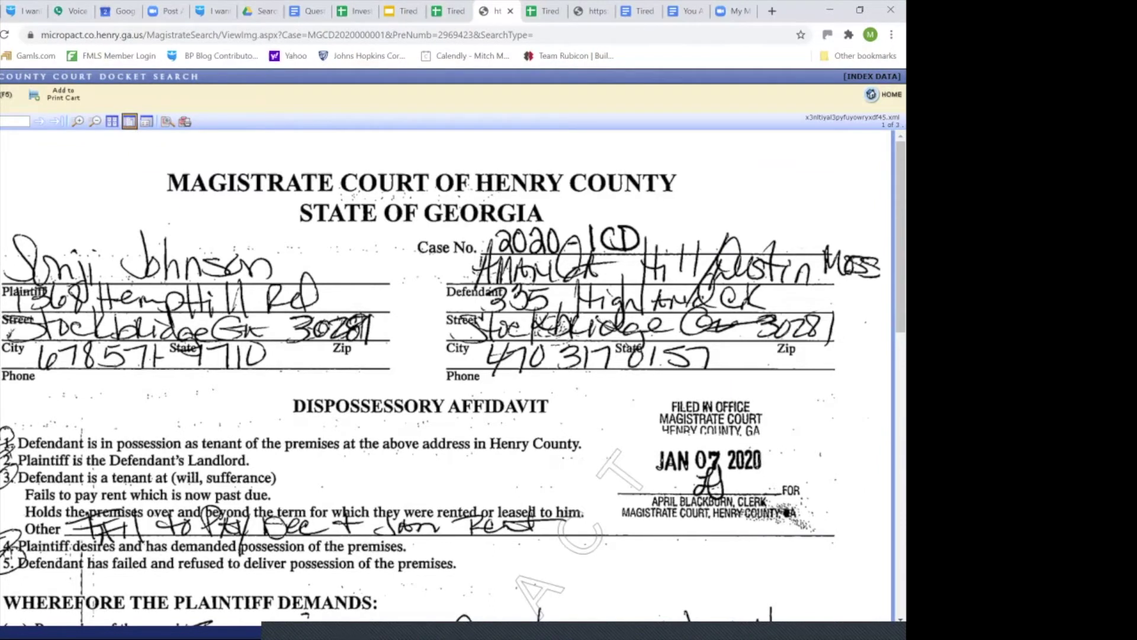
{"action": "scroll", "coordinate": [450, 377], "scroll_direction": "down", "scroll_amount": 8}
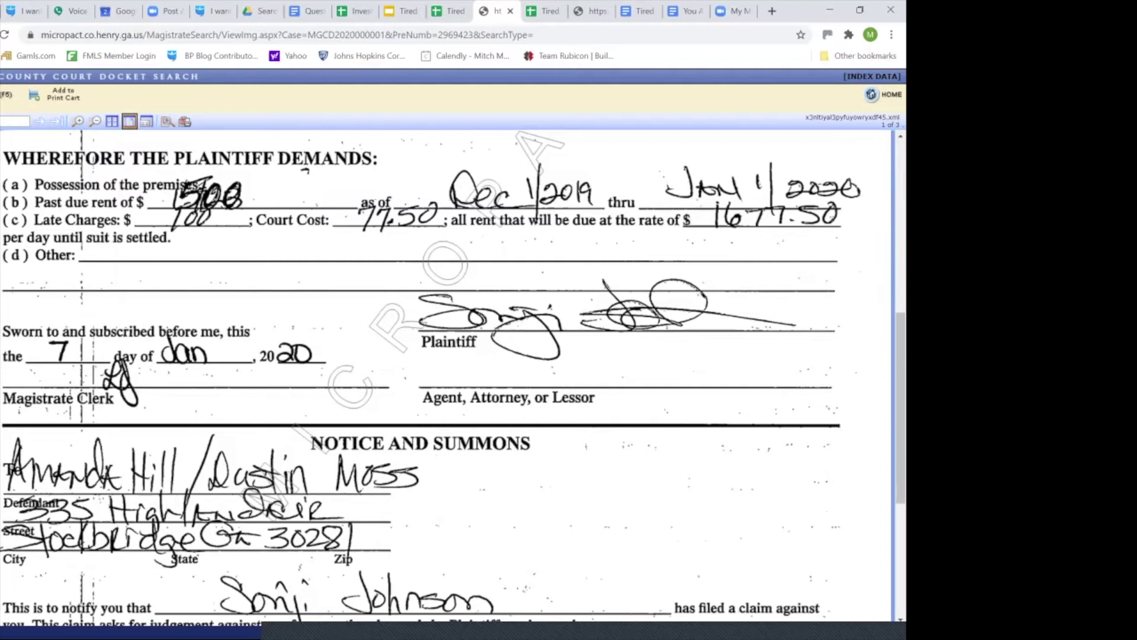
{"action": "scroll", "coordinate": [450, 377], "scroll_direction": "down", "scroll_amount": 4}
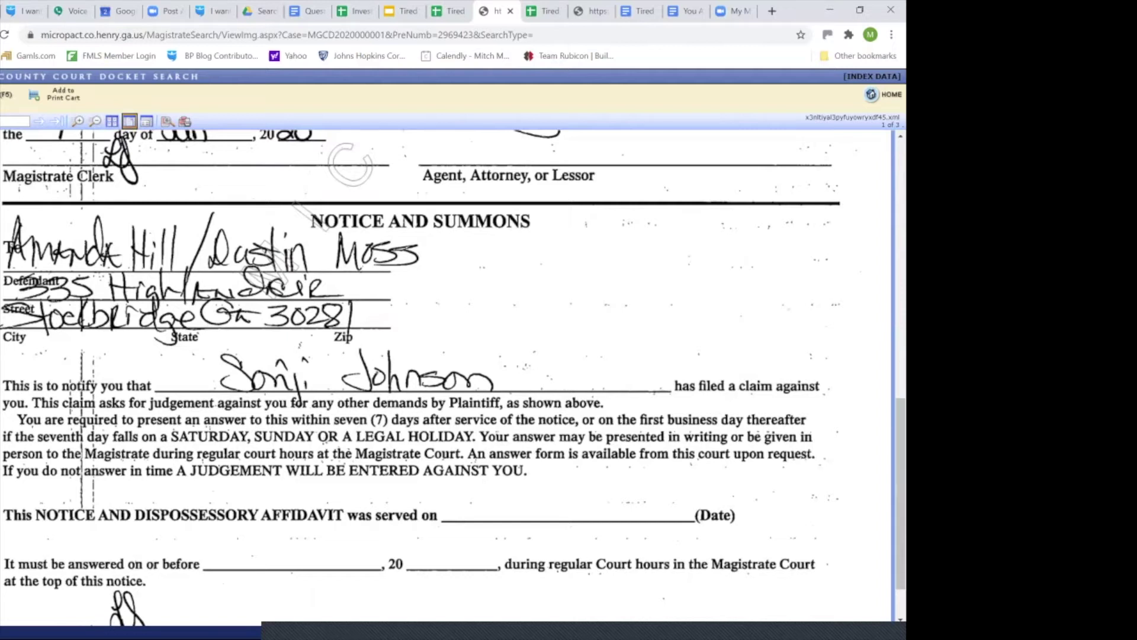
{"action": "scroll", "coordinate": [450, 378], "scroll_direction": "down", "scroll_amount": 1}
{"action": "scroll", "coordinate": [450, 378], "scroll_direction": "up", "scroll_amount": 10}
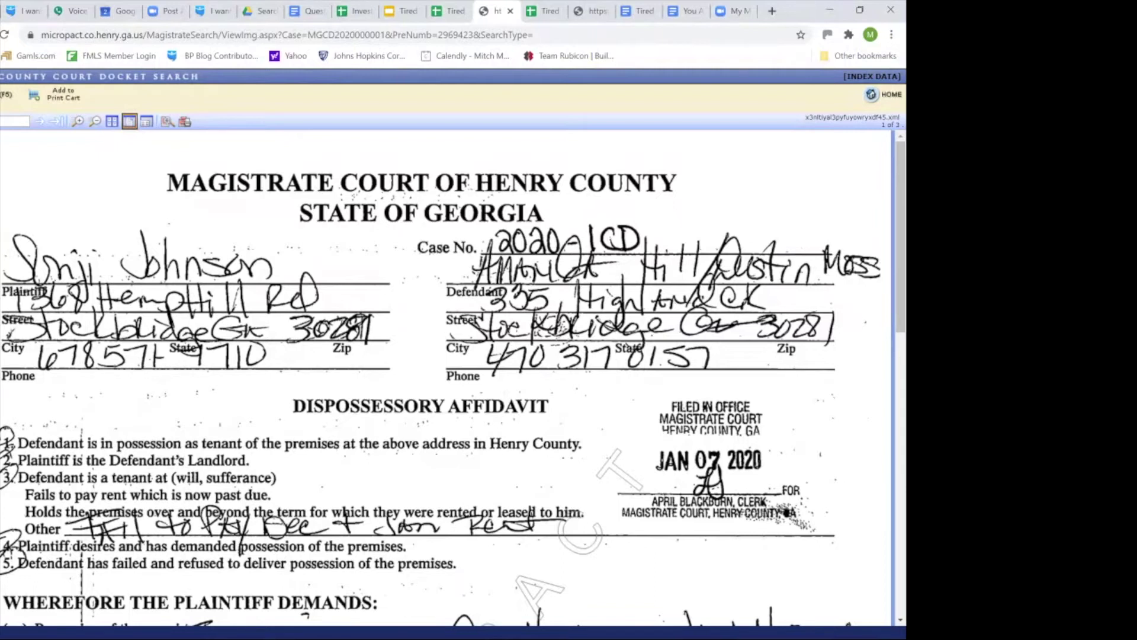
{"action": "scroll", "coordinate": [447, 376], "scroll_direction": "down", "scroll_amount": 7}
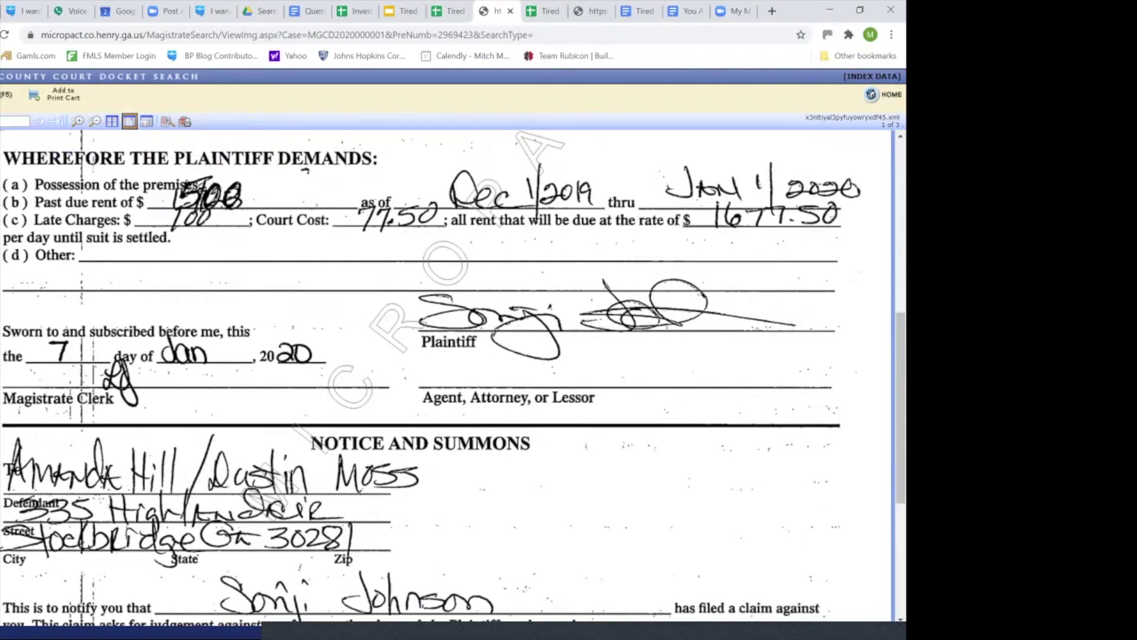
Step: Review the affidavit's rent demands, eviction reason and summons again, finishing at the plaintiff's and defendant's contact details
{"action": "scroll", "coordinate": [448, 376], "scroll_direction": "down", "scroll_amount": 5}
{"action": "scroll", "coordinate": [447, 376], "scroll_direction": "up", "scroll_amount": 13}
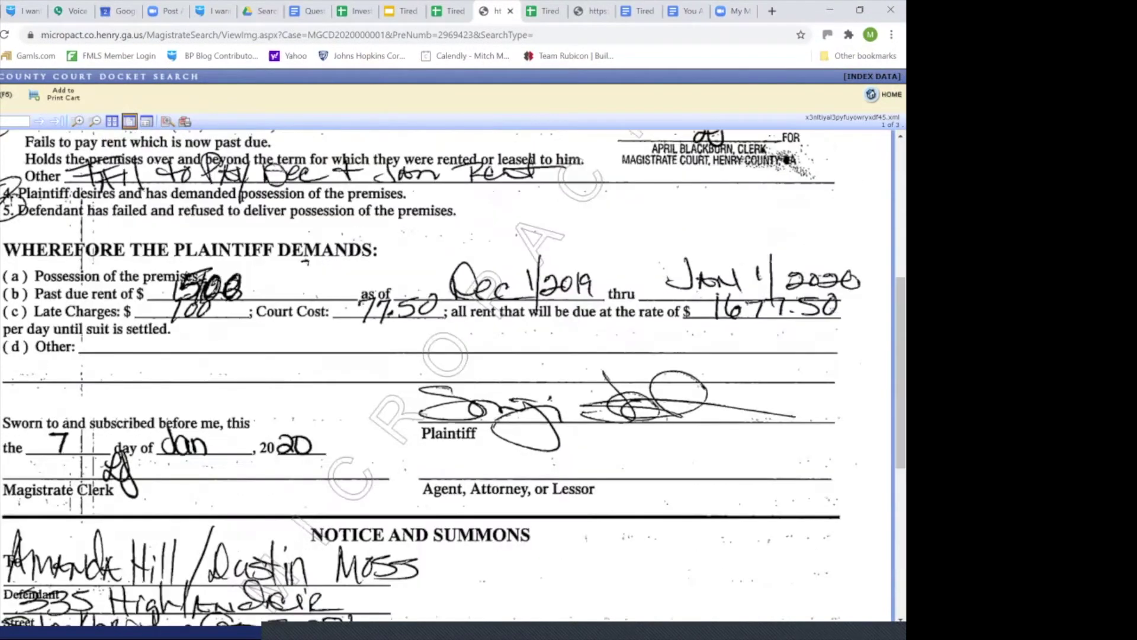
{"action": "scroll", "coordinate": [447, 379], "scroll_direction": "down", "scroll_amount": 4}
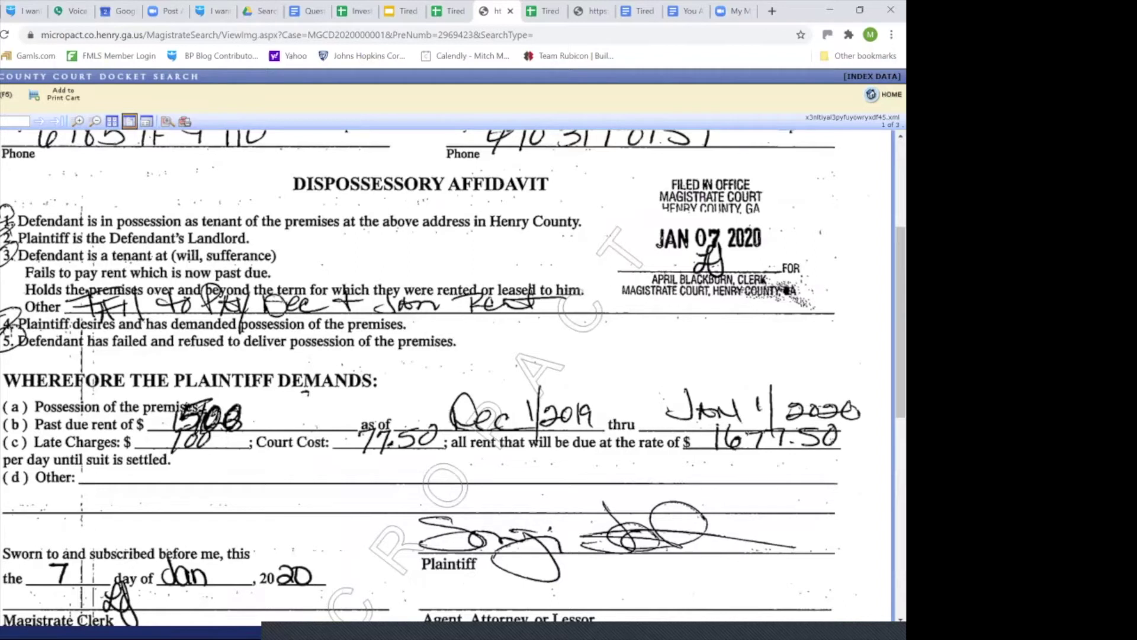
{"action": "scroll", "coordinate": [447, 379], "scroll_direction": "down", "scroll_amount": 4}
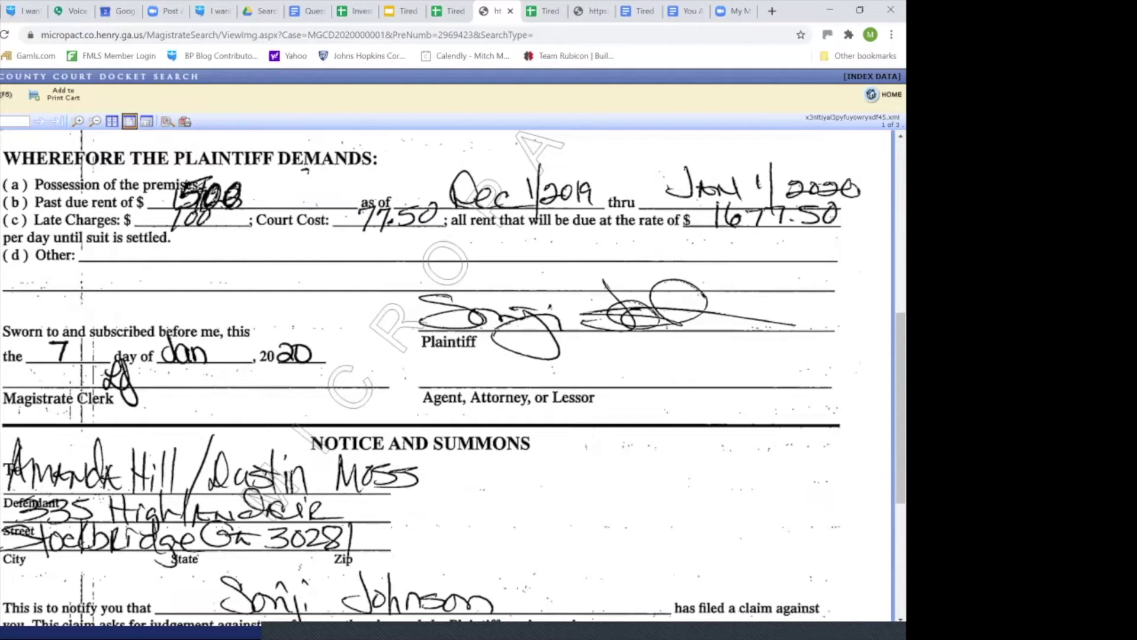
{"action": "scroll", "coordinate": [450, 378], "scroll_direction": "up", "scroll_amount": 4}
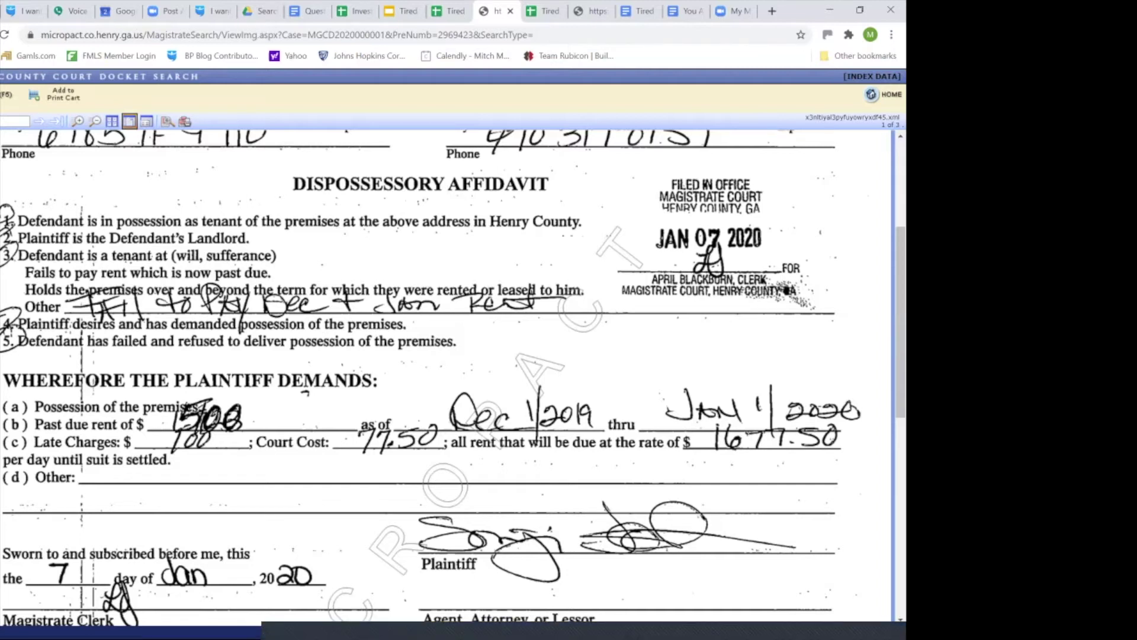
{"action": "scroll", "coordinate": [445, 379], "scroll_direction": "down", "scroll_amount": 8}
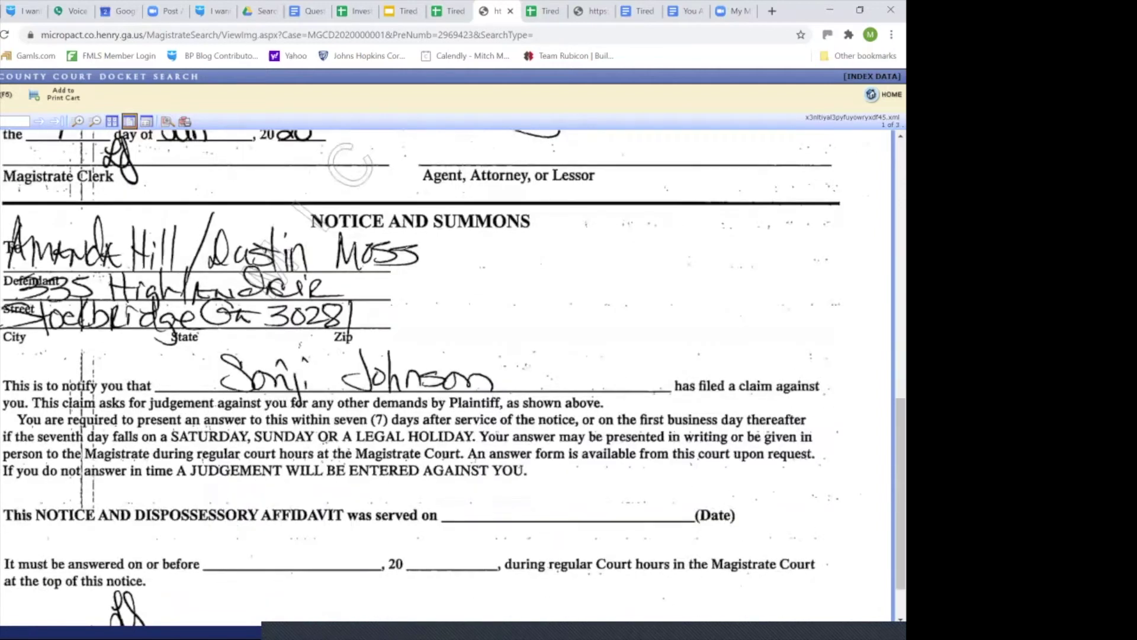
{"action": "scroll", "coordinate": [444, 380], "scroll_direction": "up", "scroll_amount": 8}
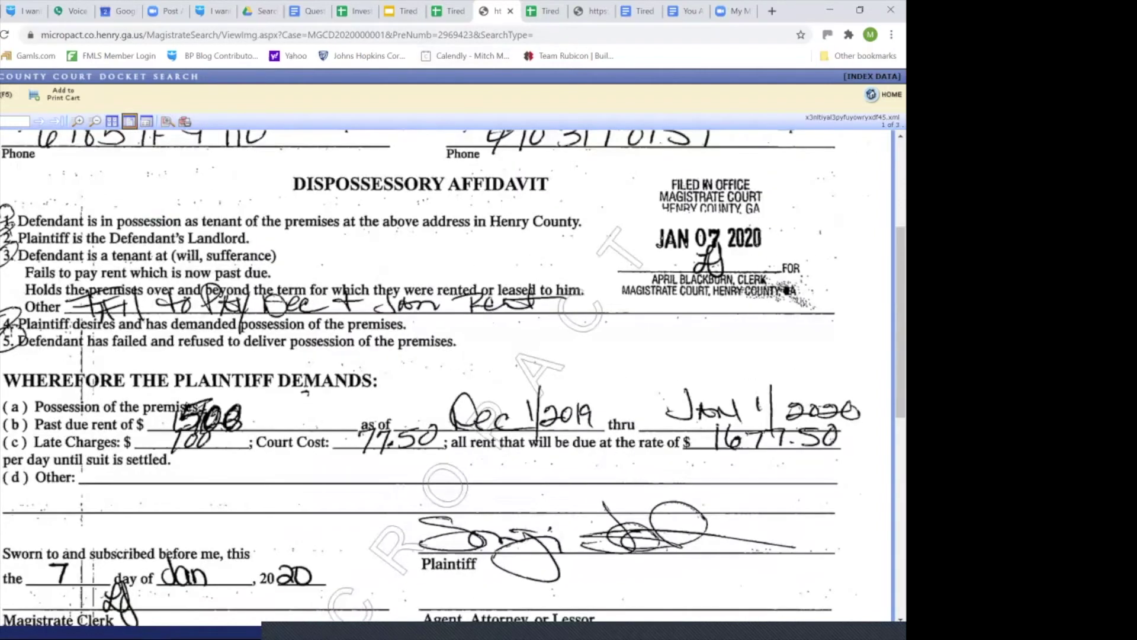
{"action": "scroll", "coordinate": [444, 380], "scroll_direction": "up", "scroll_amount": 4}
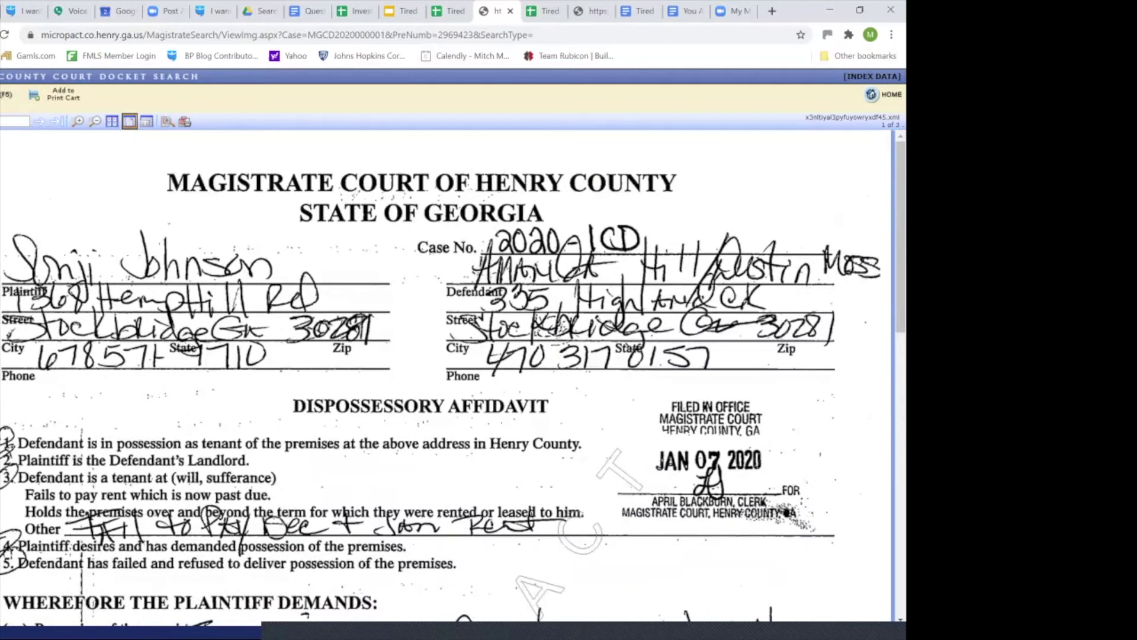
Step: Return to the evictions data cheatsheet and review the vendors and search site links listed for the counties
{"action": "left_click", "coordinate": [453, 10]}
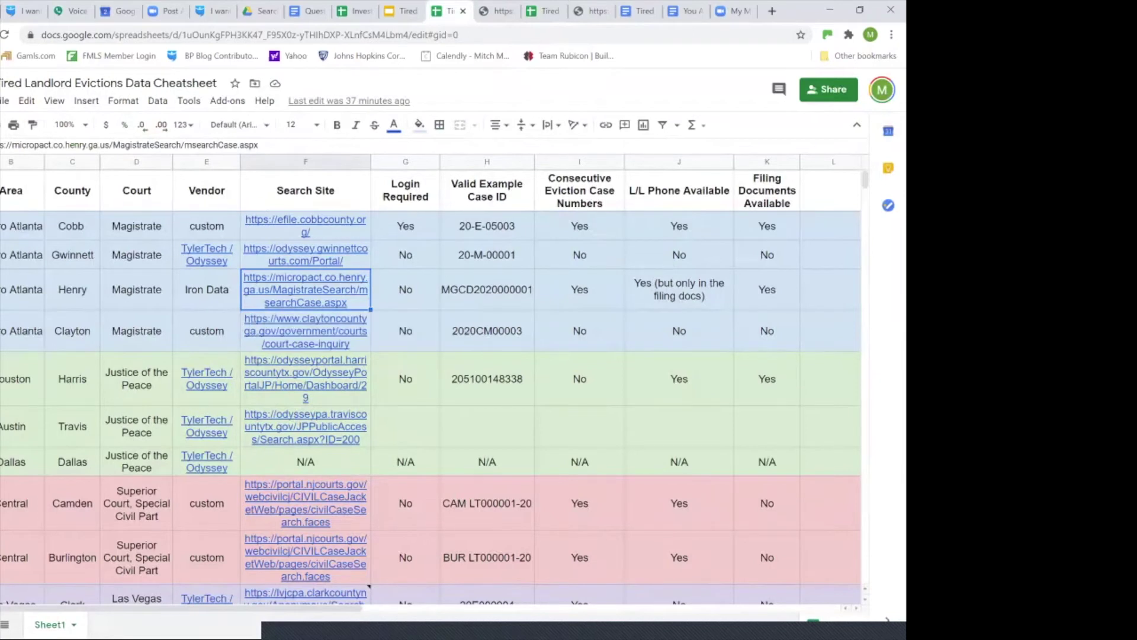
{"action": "scroll", "coordinate": [431, 385], "scroll_direction": "down", "scroll_amount": 3}
{"action": "scroll", "coordinate": [431, 385], "scroll_direction": "up", "scroll_amount": 3}
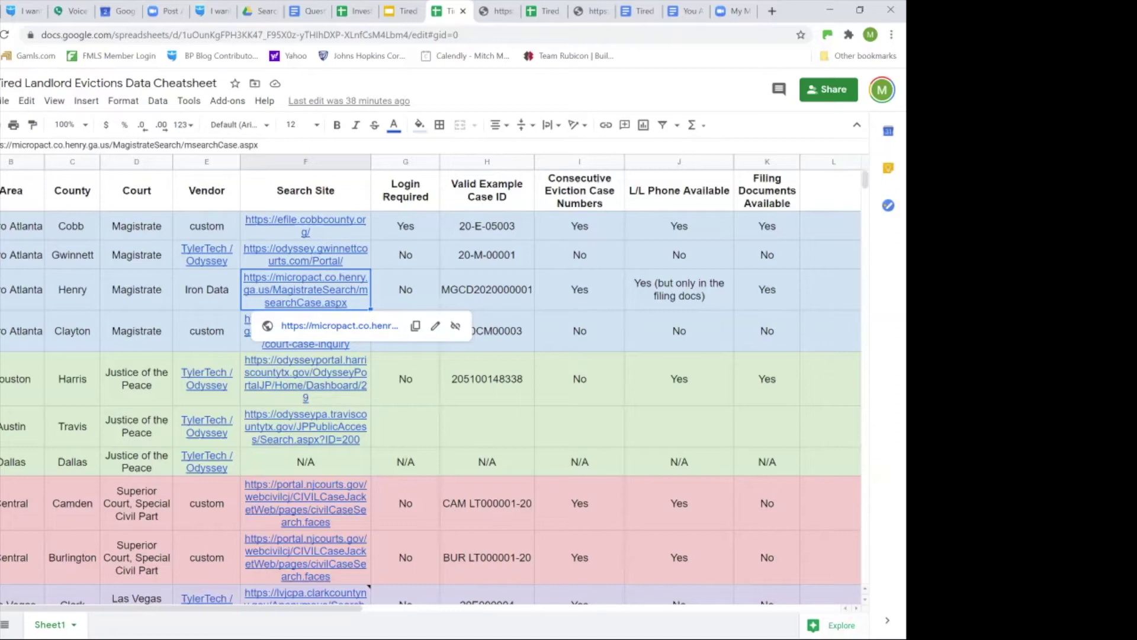
{"action": "mouse_move", "coordinate": [206, 255]}
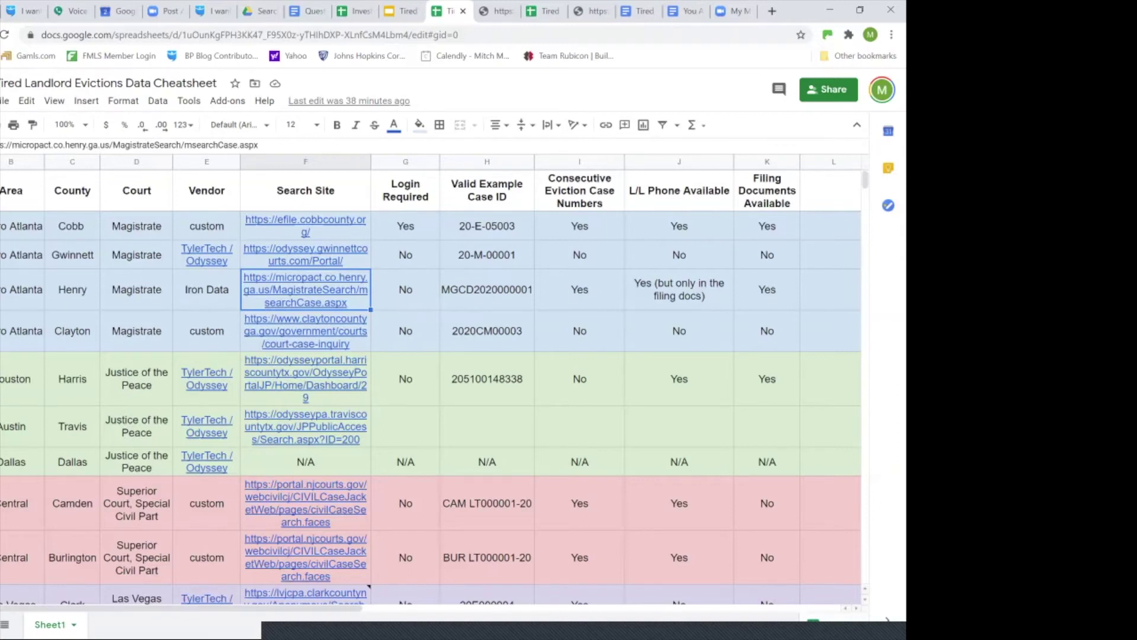
{"action": "mouse_move", "coordinate": [305, 427]}
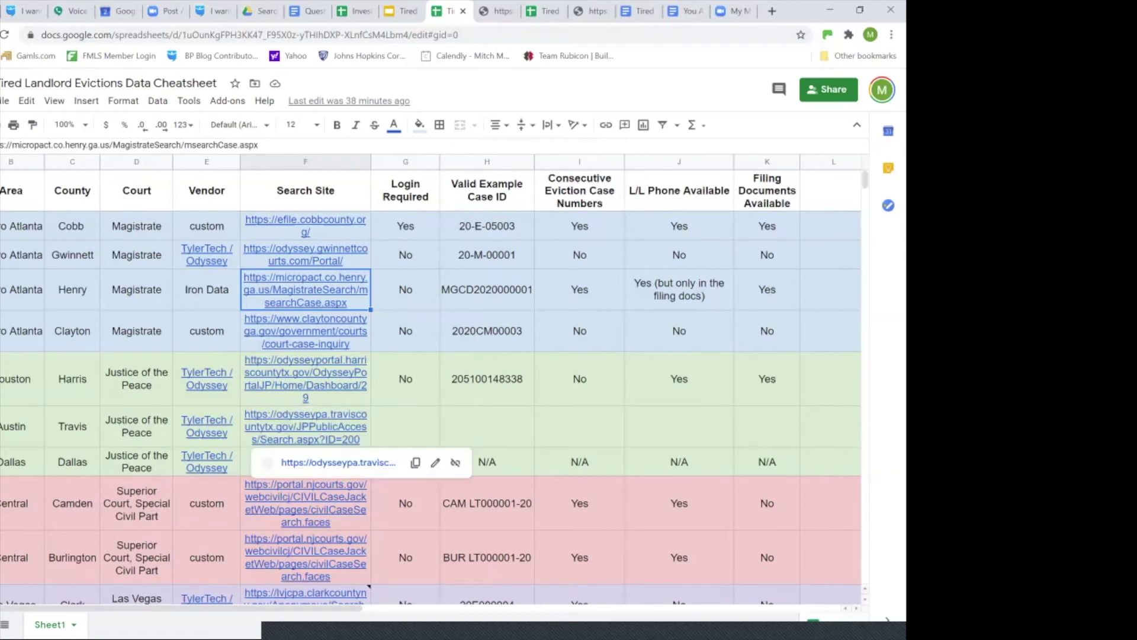
{"action": "mouse_move", "coordinate": [306, 379]}
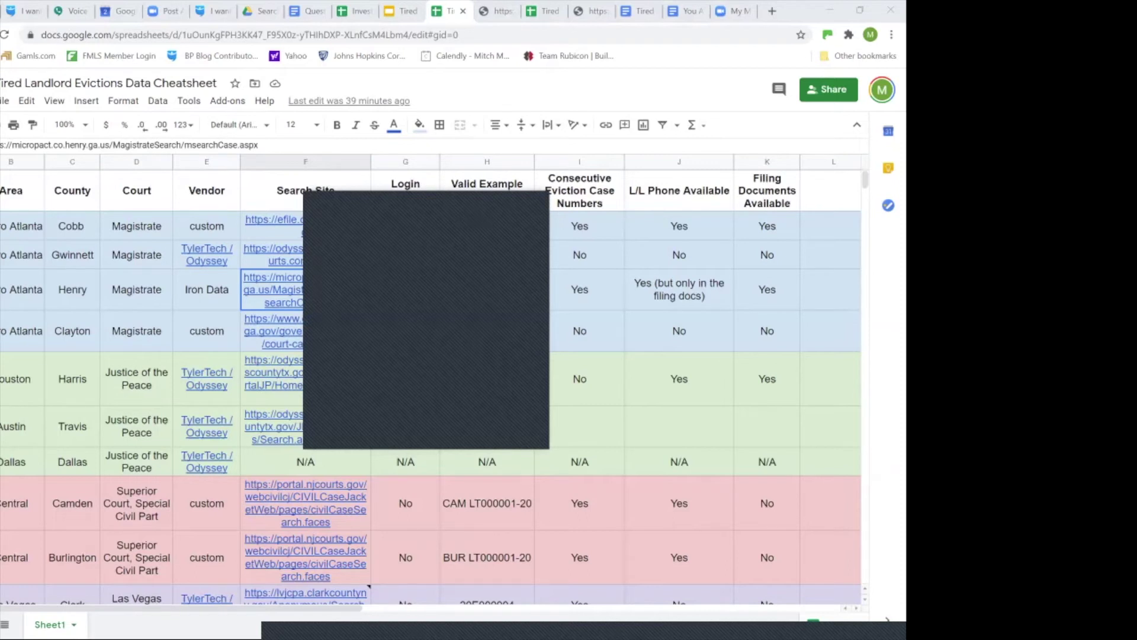
{"action": "mouse_move", "coordinate": [306, 503]}
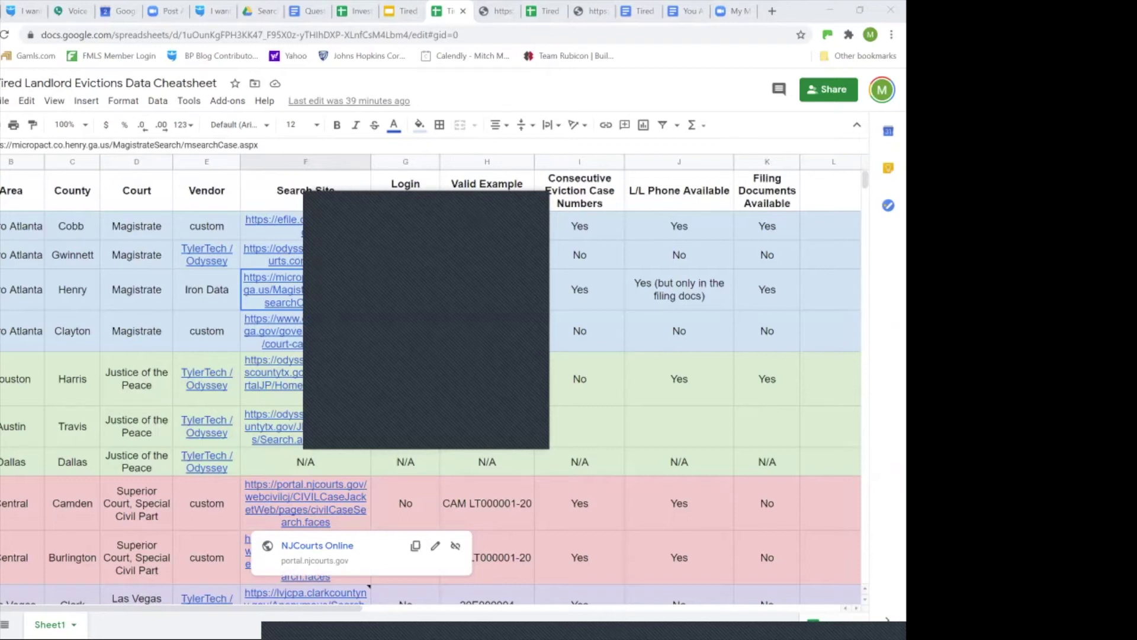
Step: Open the NJCourts Online search site linked in the Camden County row and check it against the cheatsheet's New Jersey entries
{"action": "left_click", "coordinate": [405, 503]}
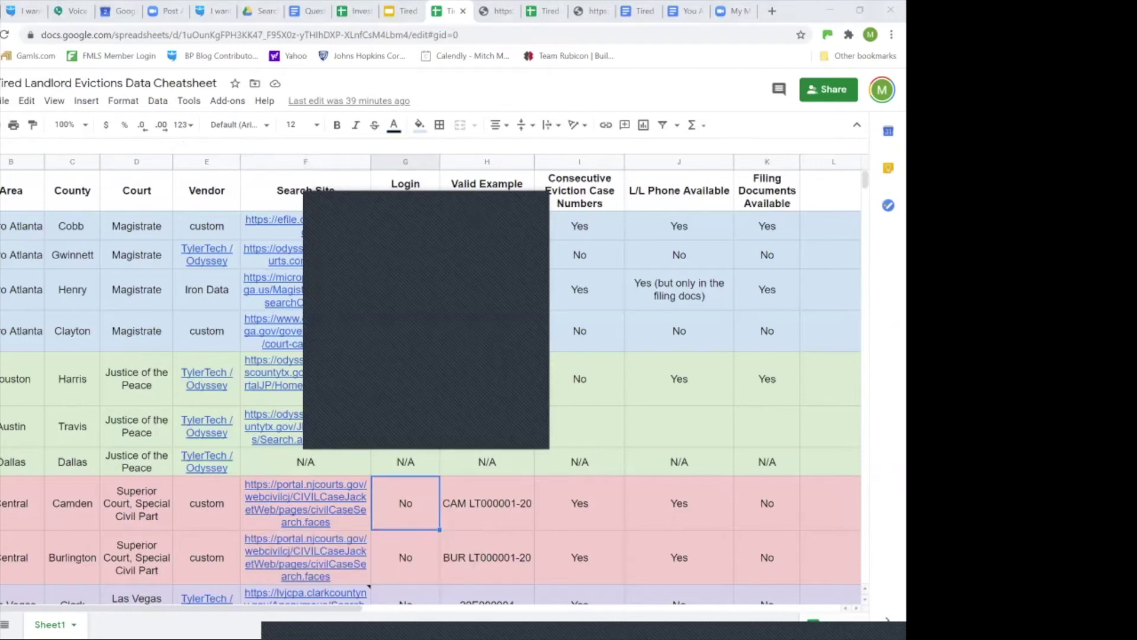
{"action": "mouse_move", "coordinate": [305, 504]}
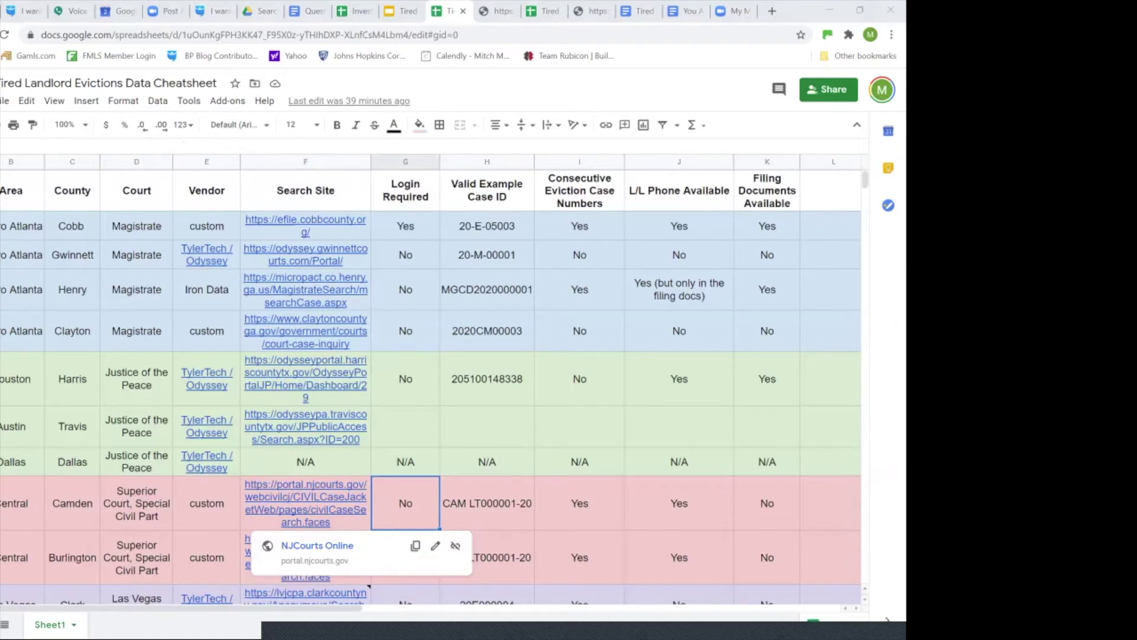
{"action": "left_click", "coordinate": [306, 503]}
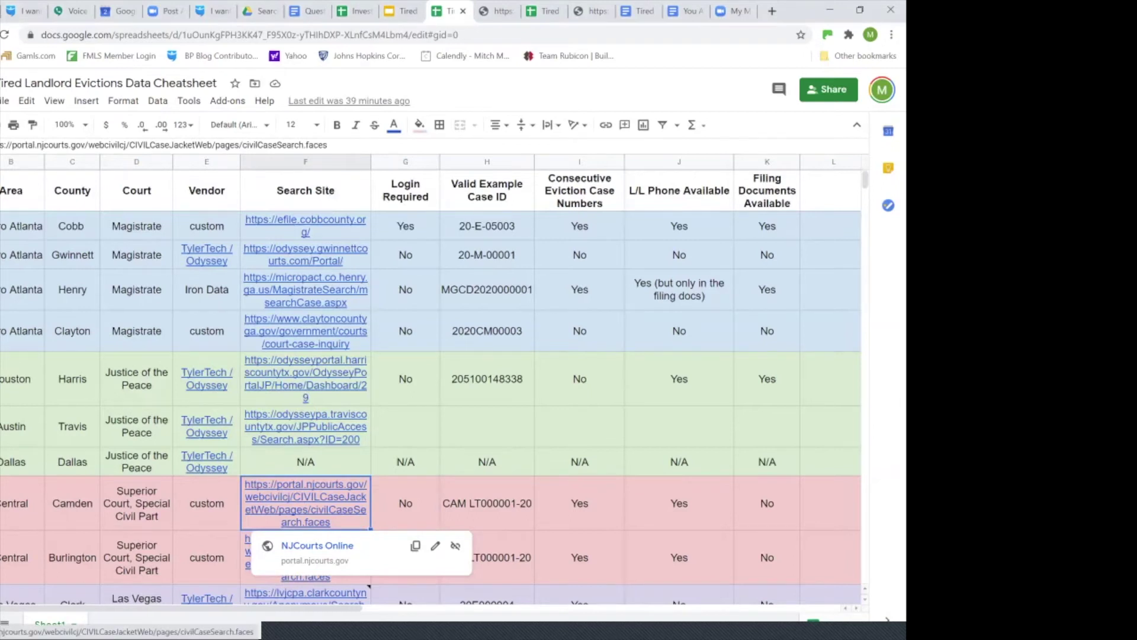
{"action": "left_click", "coordinate": [317, 545]}
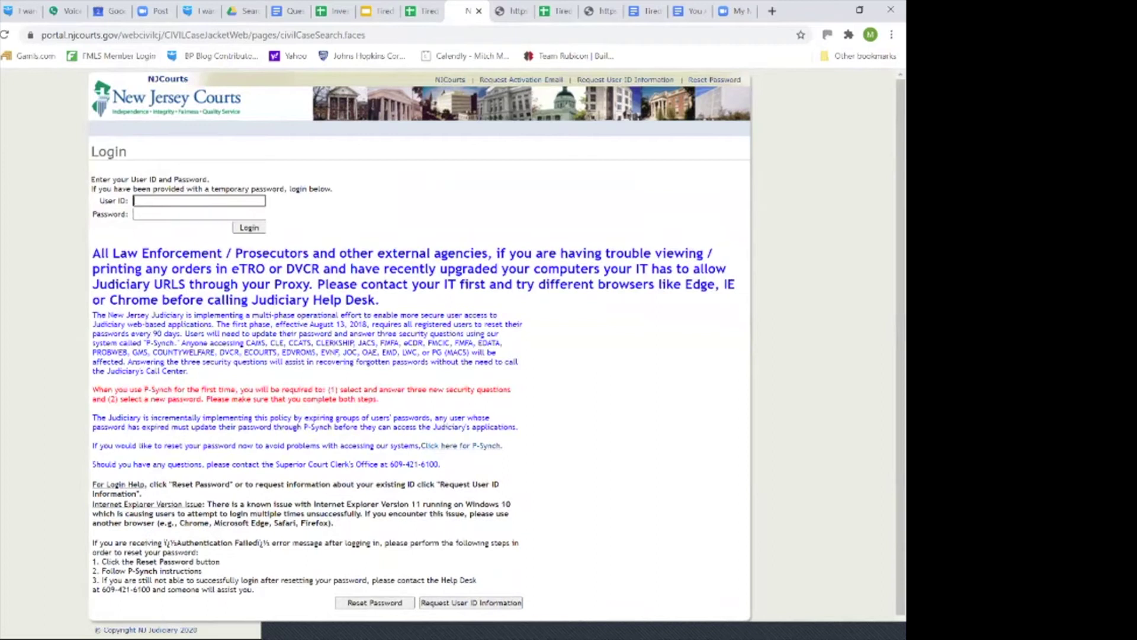
{"action": "key", "text": "ctrl+shift+Tab"}
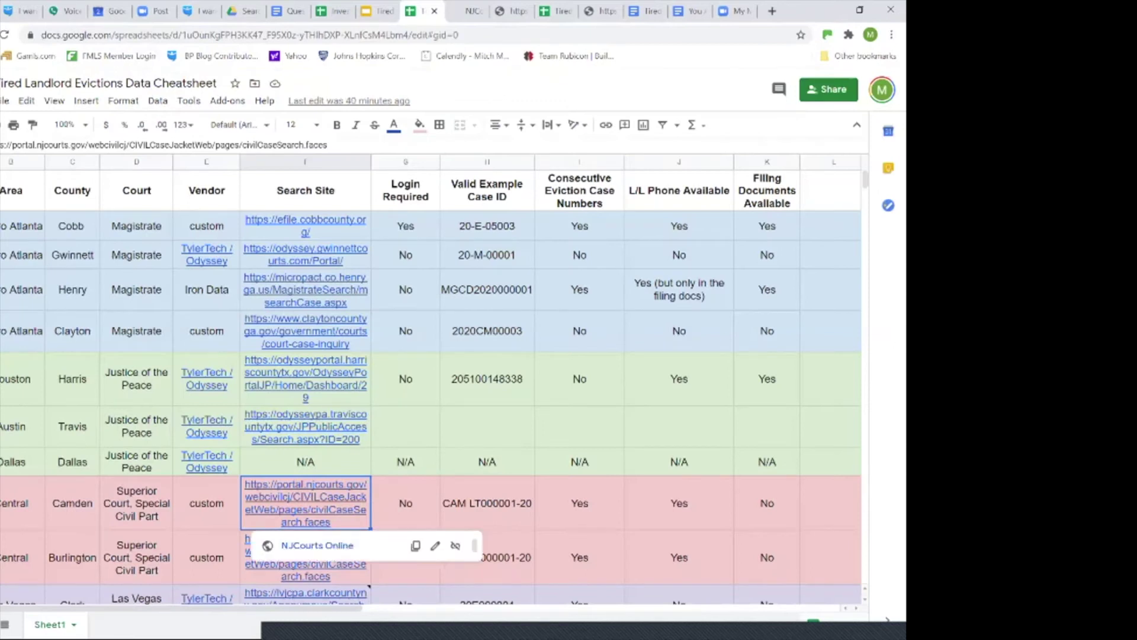
{"action": "scroll", "coordinate": [431, 408], "scroll_direction": "down", "scroll_amount": 3}
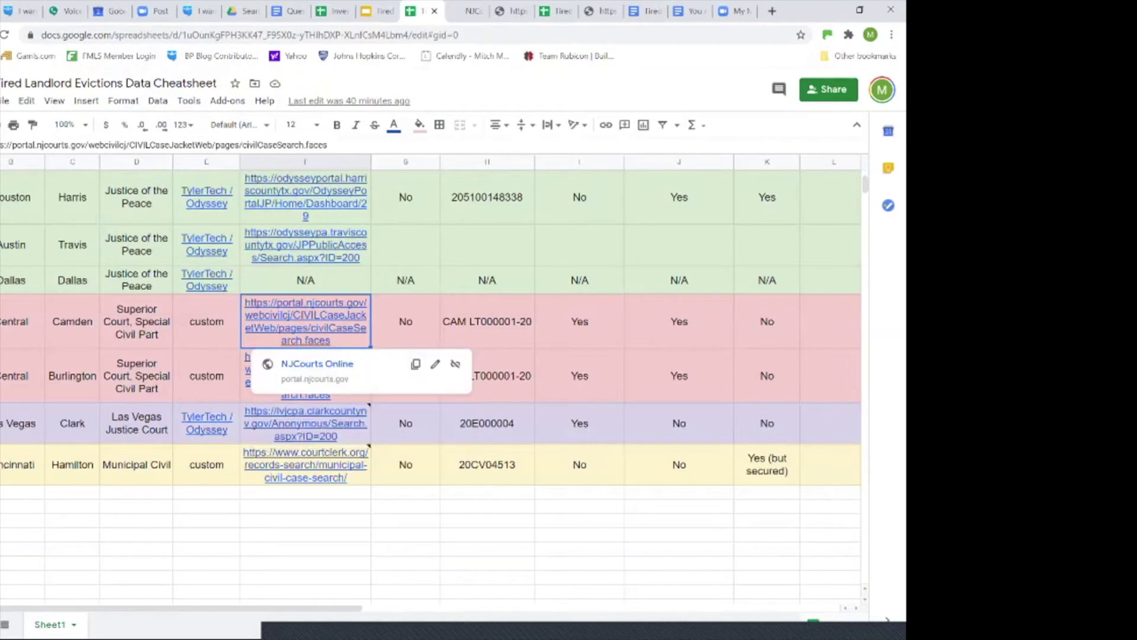
{"action": "key", "text": "ctrl+Tab"}
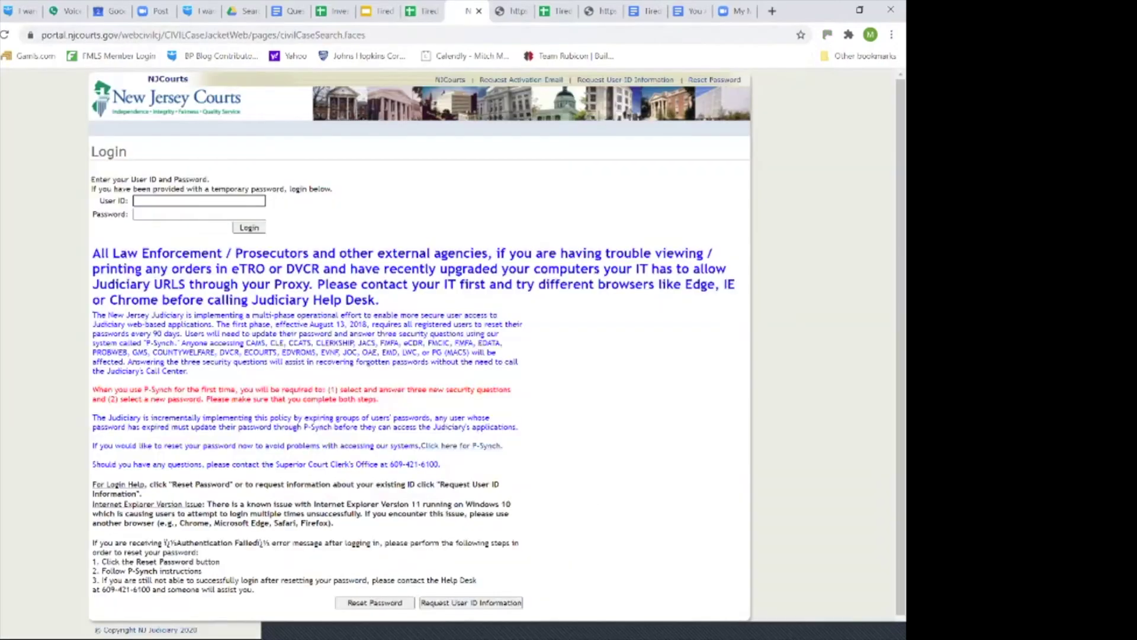
Step: Try to bypass the login page by loading the shortened address portal.njcourts.gov/webcivilcj/
{"action": "left_click", "coordinate": [237, 34]}
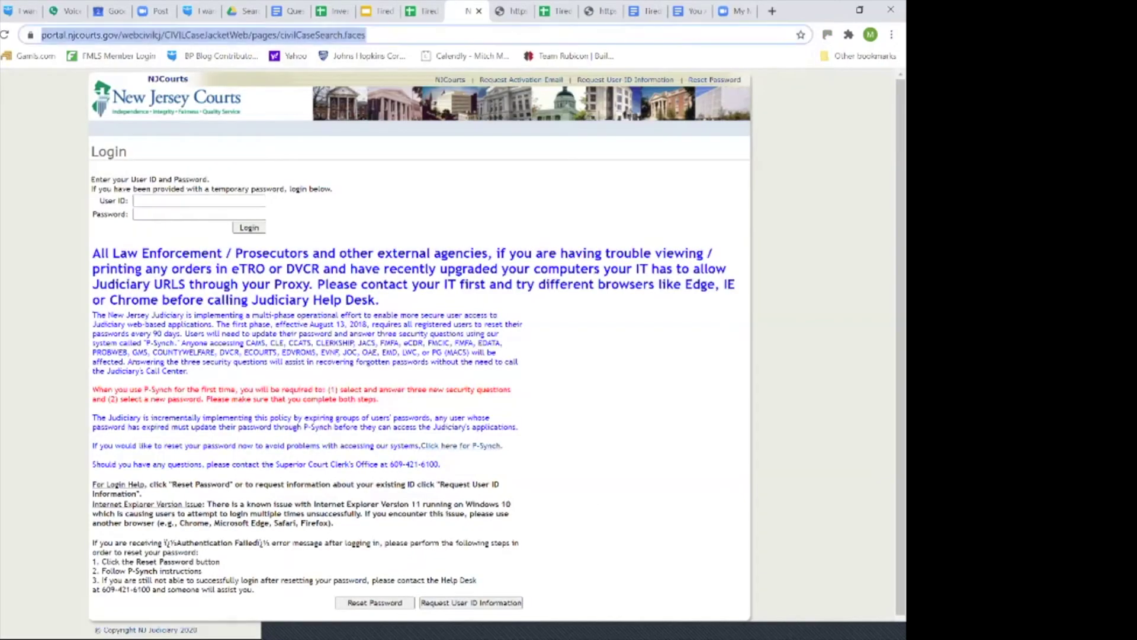
{"action": "double_click", "coordinate": [237, 34]}
{"action": "key", "text": "shift+End"}
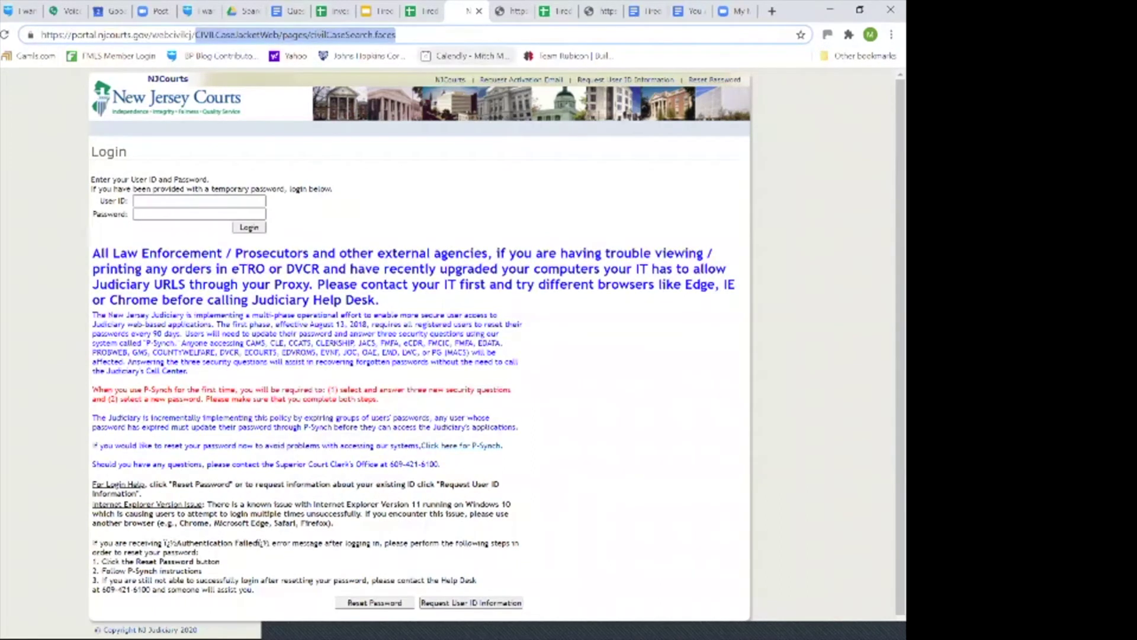
{"action": "key", "text": "BackSpace"}
{"action": "key", "text": "Return"}
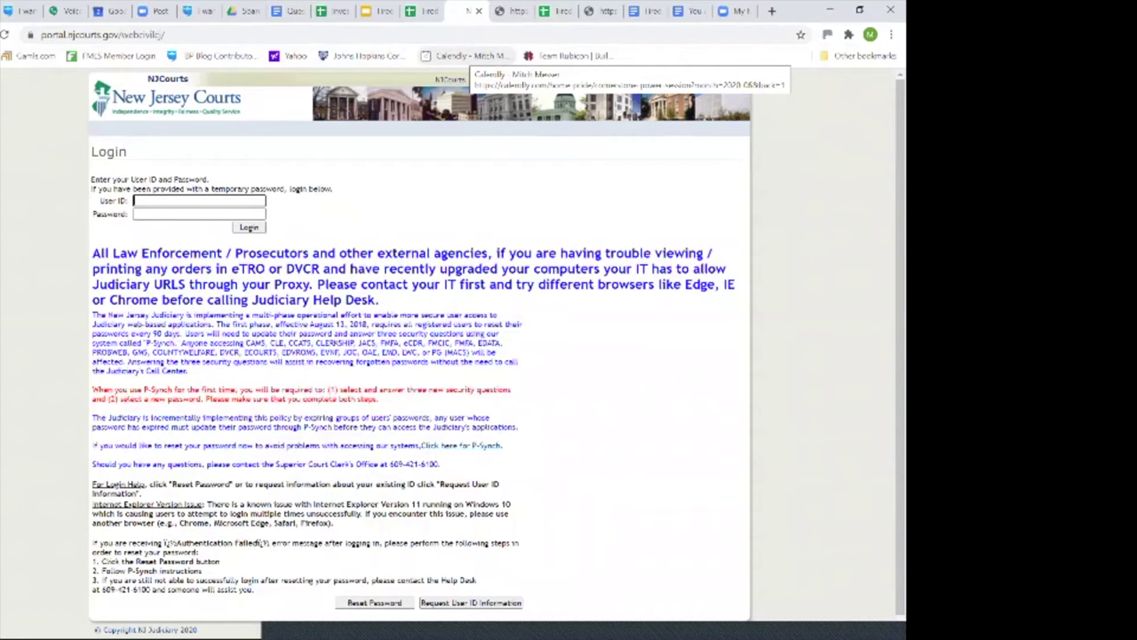
{"action": "left_click", "coordinate": [195, 35]}
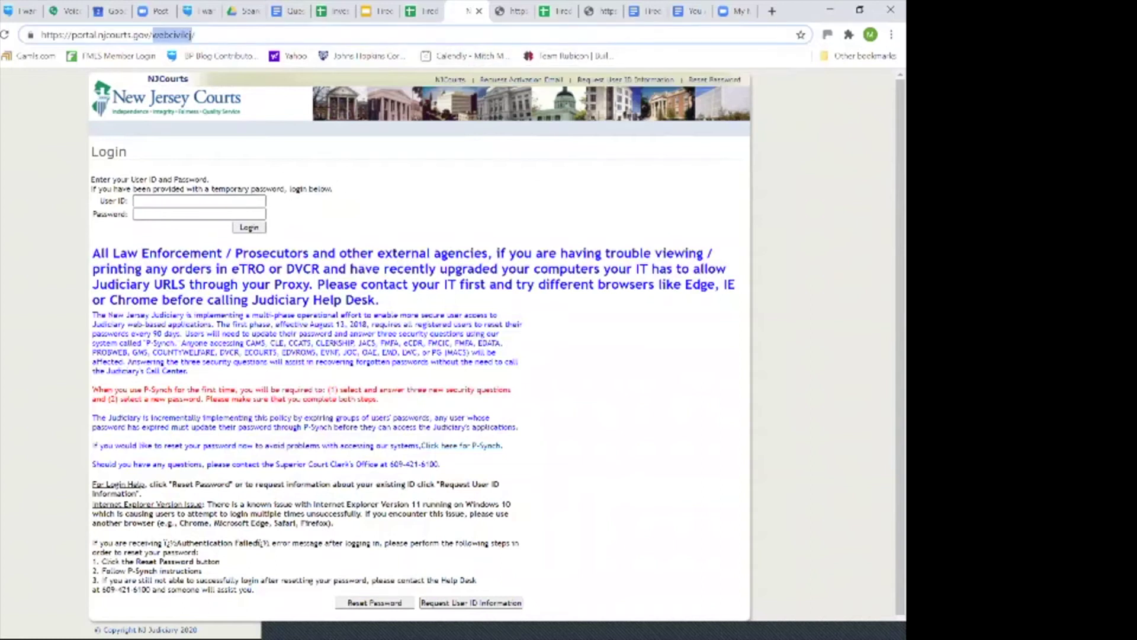
{"action": "left_click_drag", "start_coordinate": [152, 34], "coordinate": [195, 34]}
{"action": "key", "text": "BackSpace"}
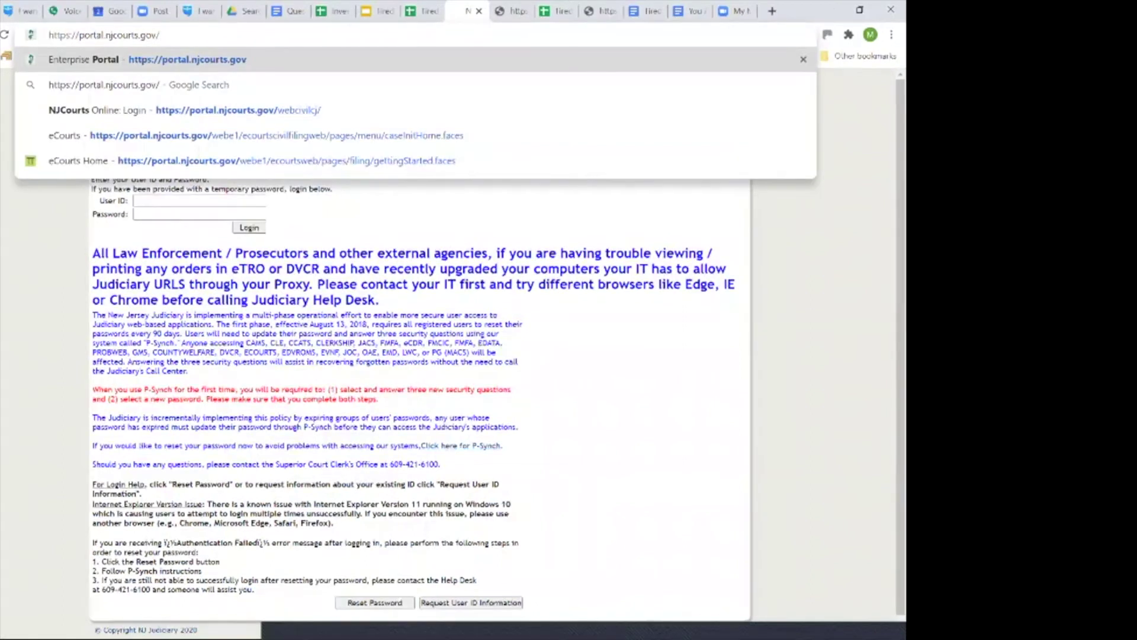
{"action": "key", "text": "Return"}
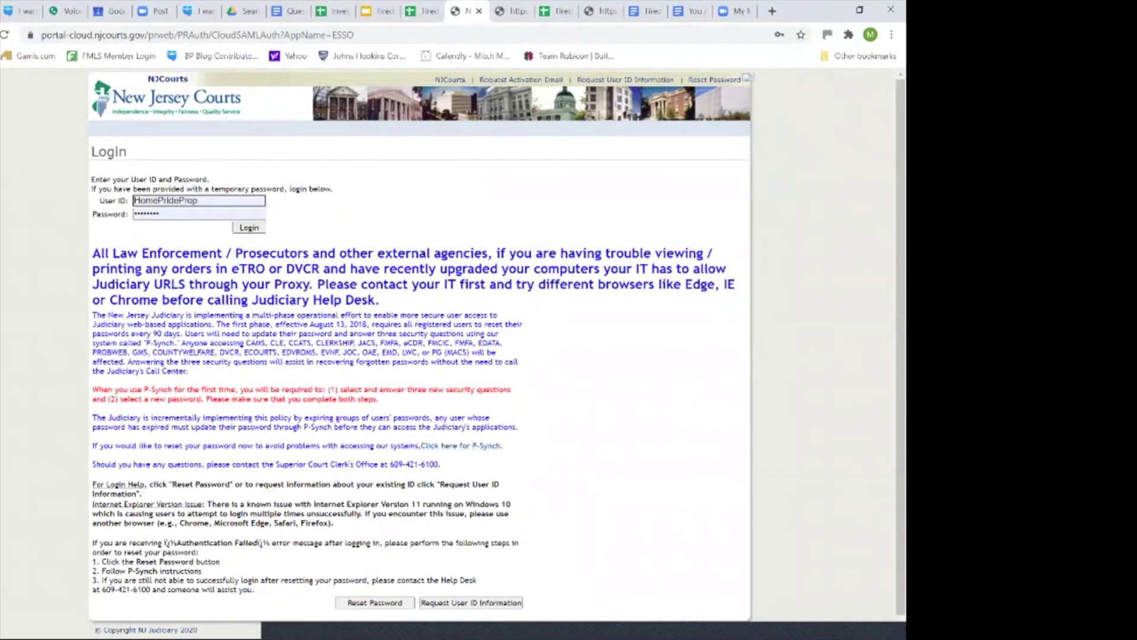
Step: Try to log in to the New Jersey courts portal with the saved user ID and password, and close that page
{"action": "key", "text": "Return"}
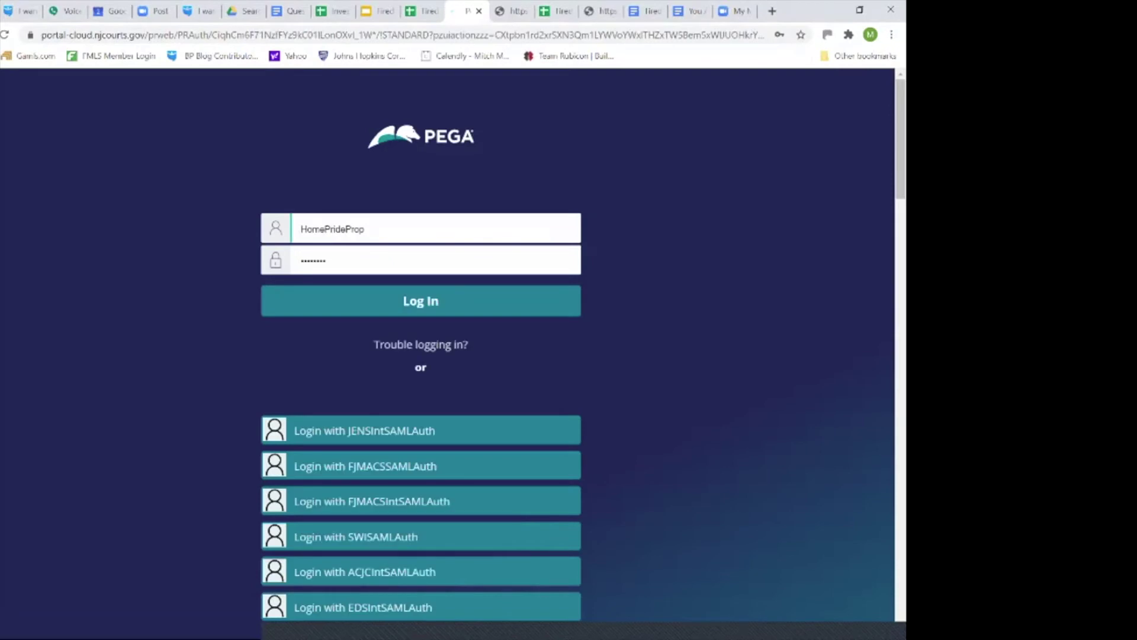
{"action": "key", "text": "Return"}
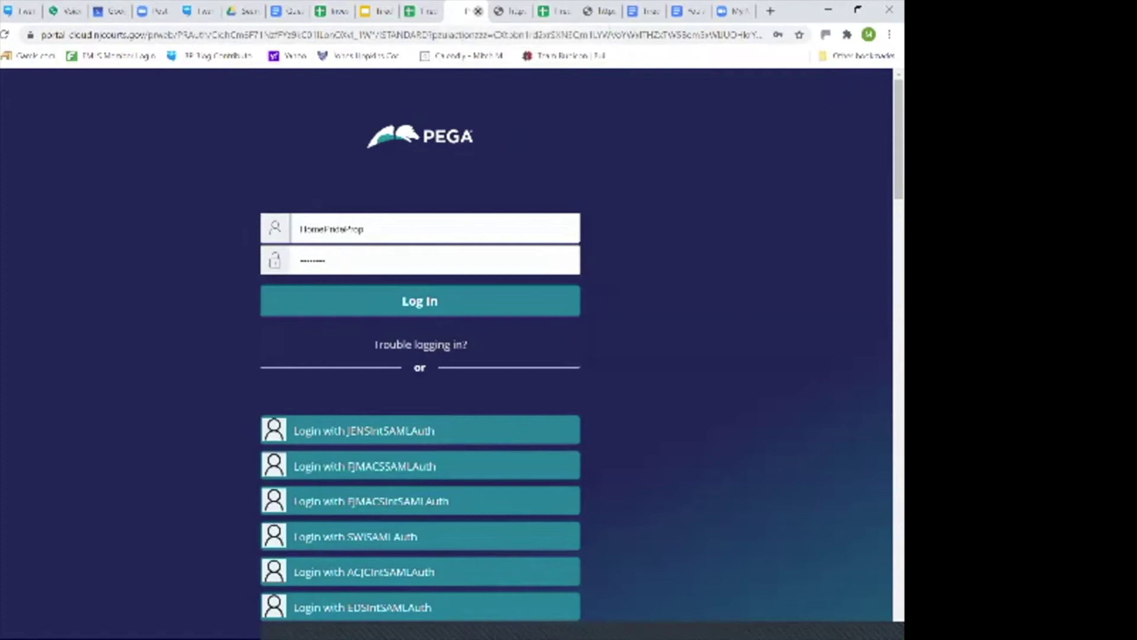
{"action": "left_click", "coordinate": [479, 11]}
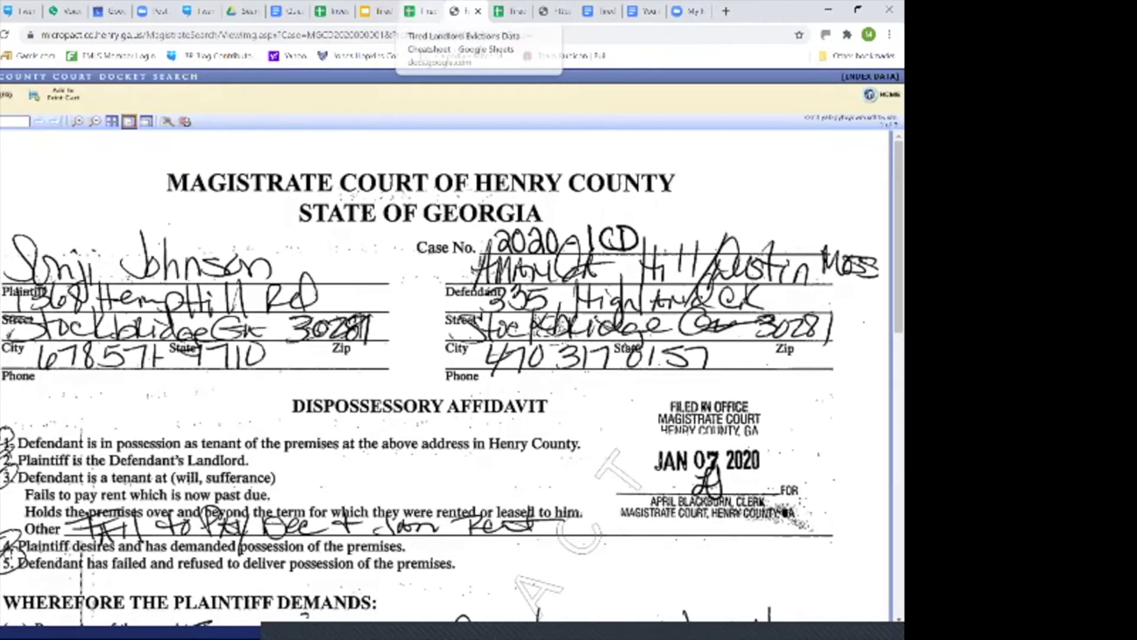
Step: Go back to the evictions data cheatsheet and compare phone and filing document availability across all the county rows
{"action": "left_click", "coordinate": [417, 11]}
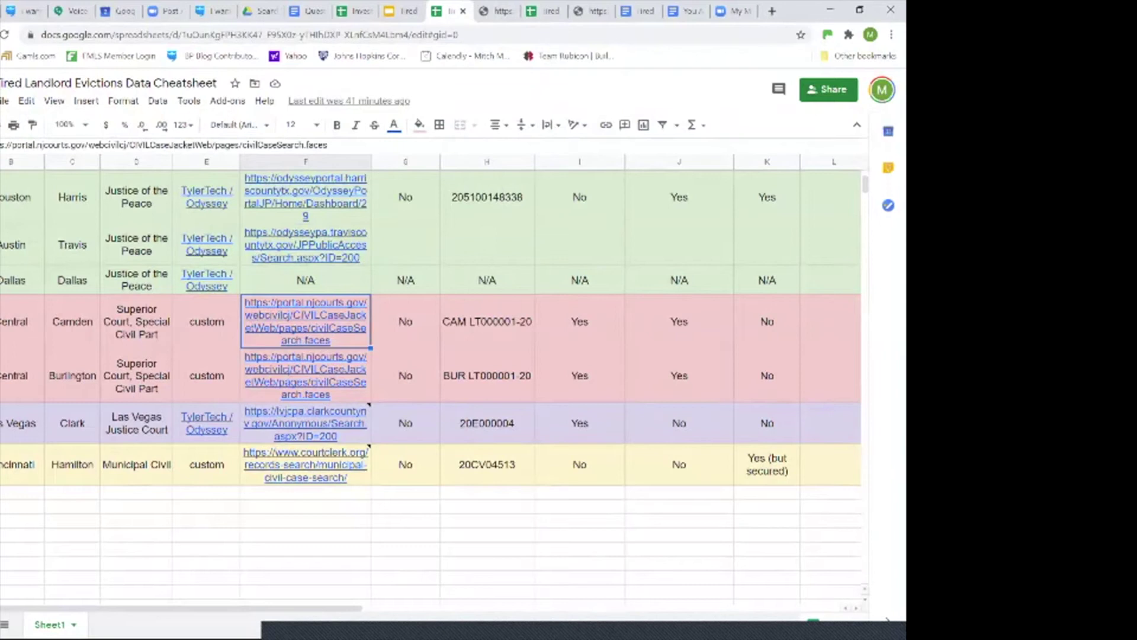
{"action": "scroll", "coordinate": [432, 385], "scroll_direction": "up", "scroll_amount": 3}
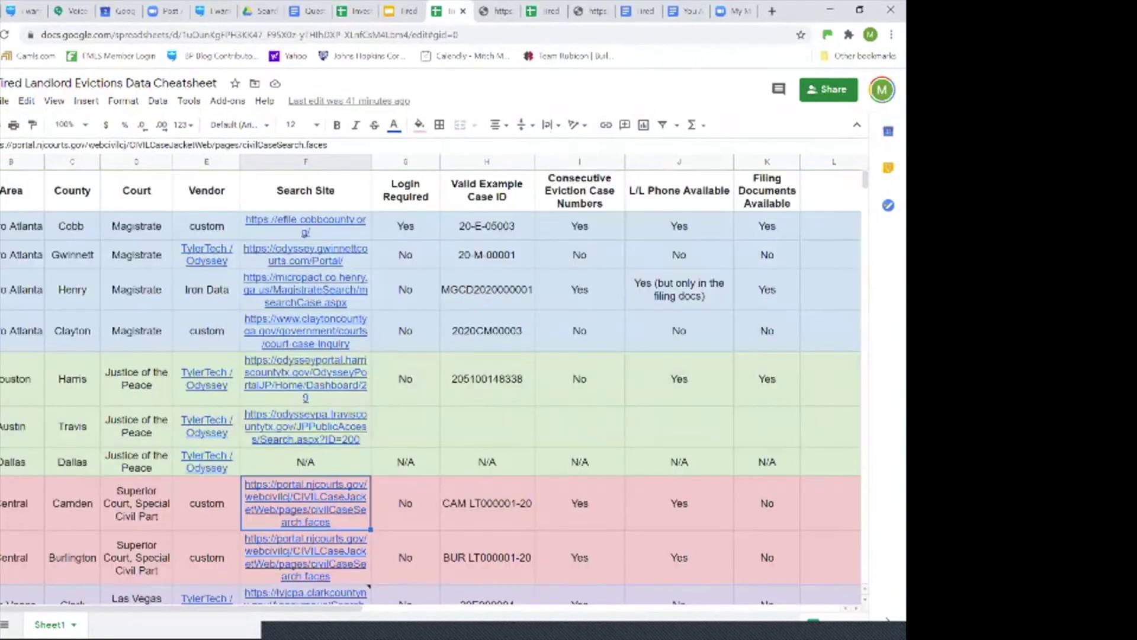
{"action": "scroll", "coordinate": [431, 386], "scroll_direction": "down", "scroll_amount": 3}
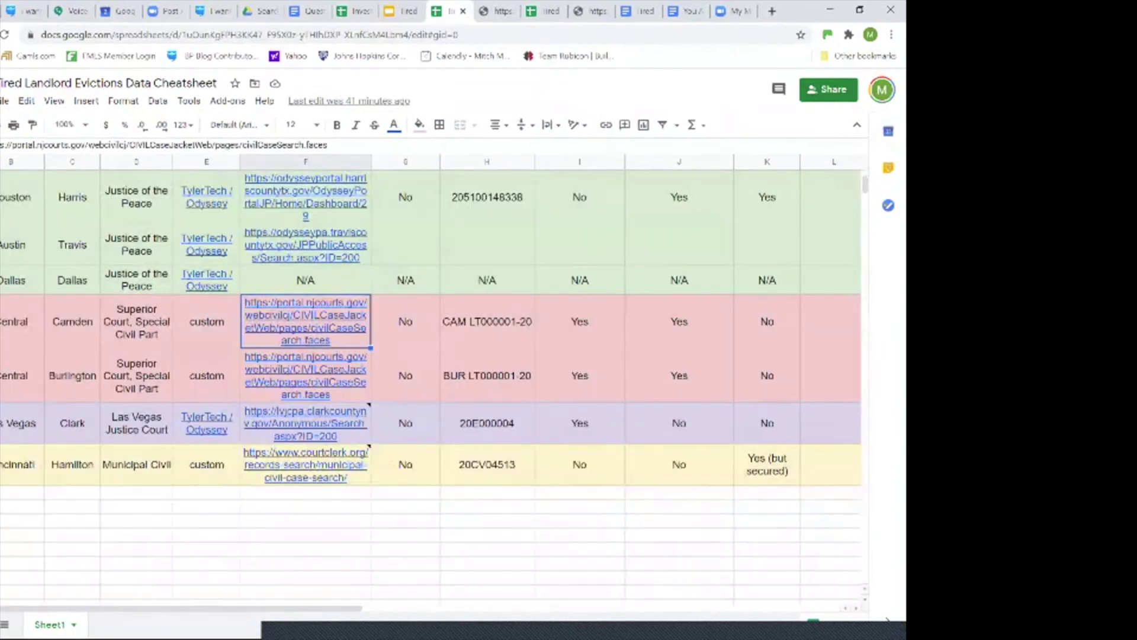
{"action": "scroll", "coordinate": [431, 385], "scroll_direction": "up", "scroll_amount": 3}
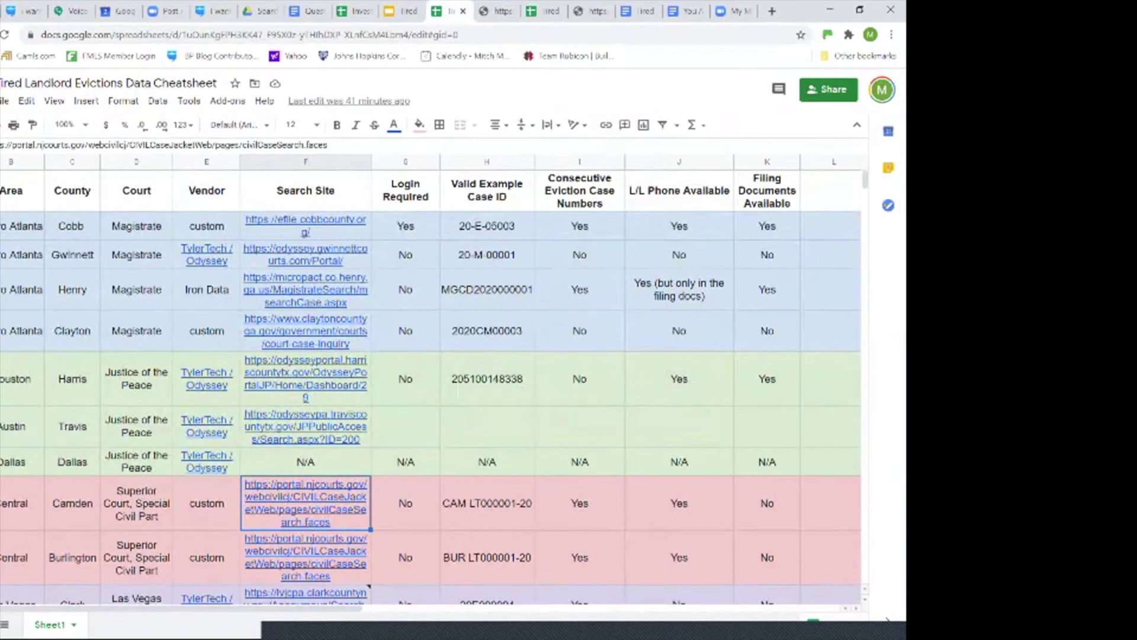
{"action": "scroll", "coordinate": [431, 385], "scroll_direction": "down", "scroll_amount": 3}
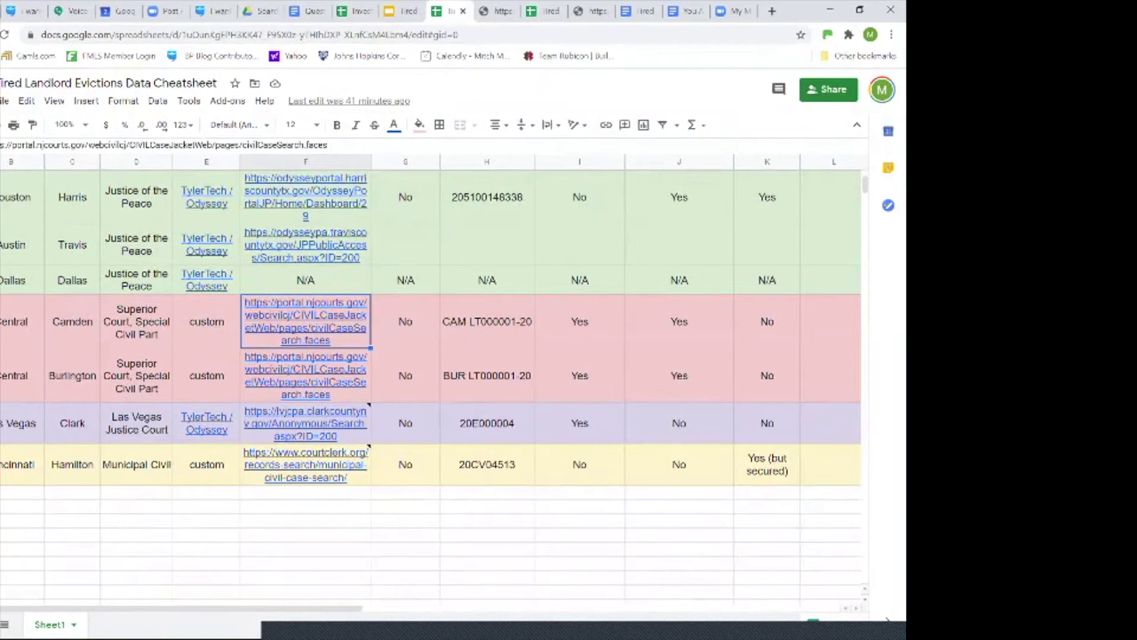
{"action": "scroll", "coordinate": [431, 386], "scroll_direction": "up", "scroll_amount": 3}
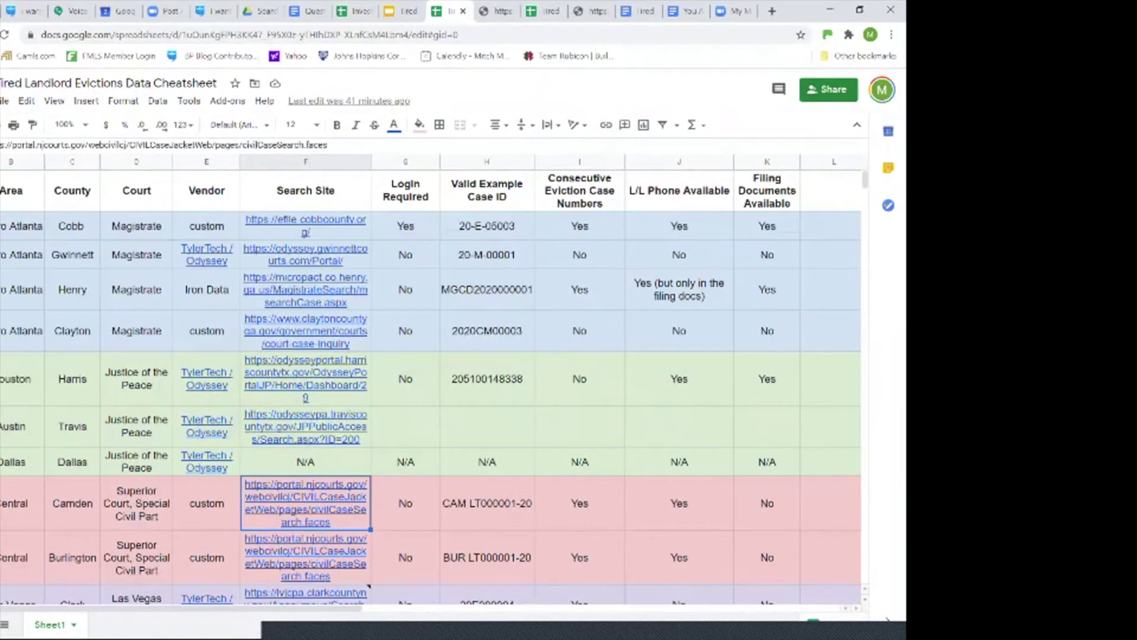
Step: Open the Harris County Justice of the Peace search site from its link in the evictions data cheatsheet
{"action": "mouse_move", "coordinate": [306, 385]}
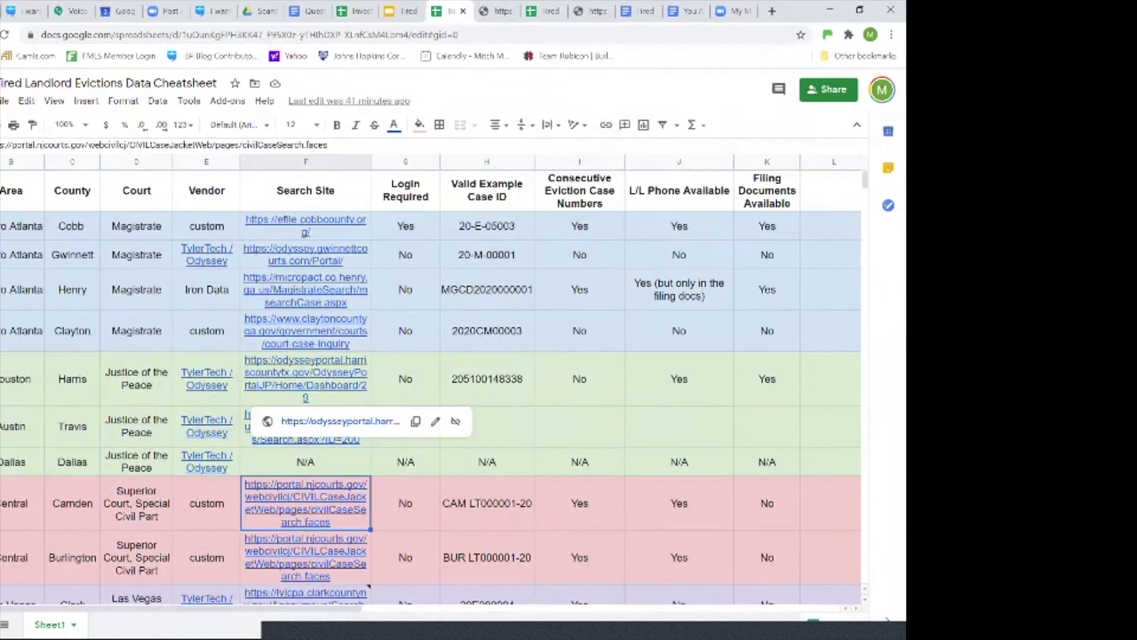
{"action": "left_click", "coordinate": [306, 379]}
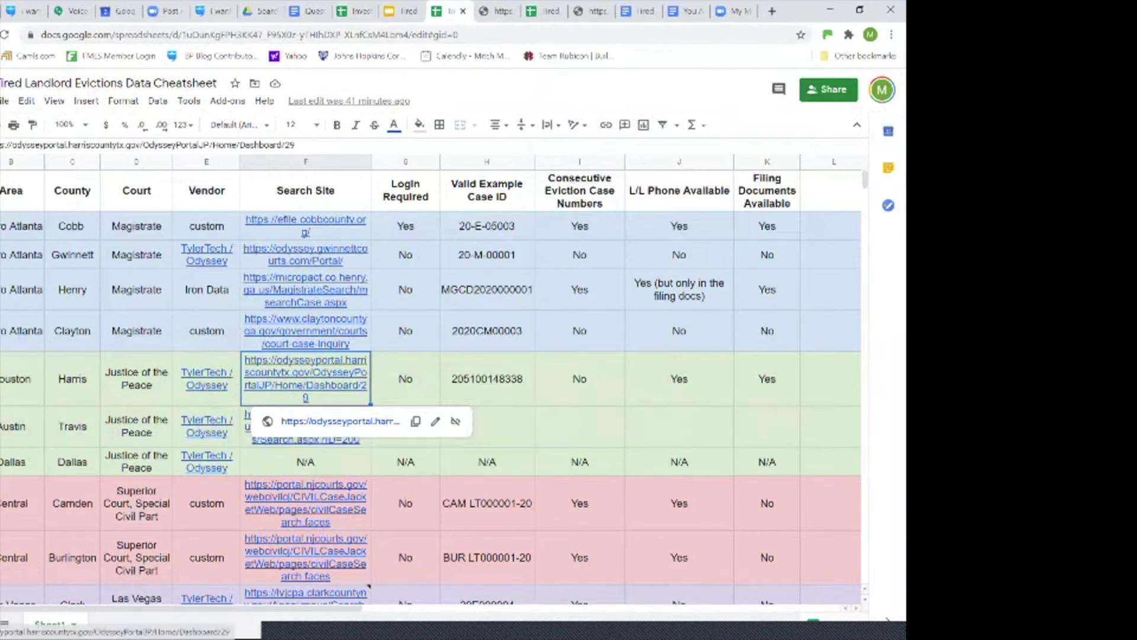
{"action": "left_click", "coordinate": [341, 420]}
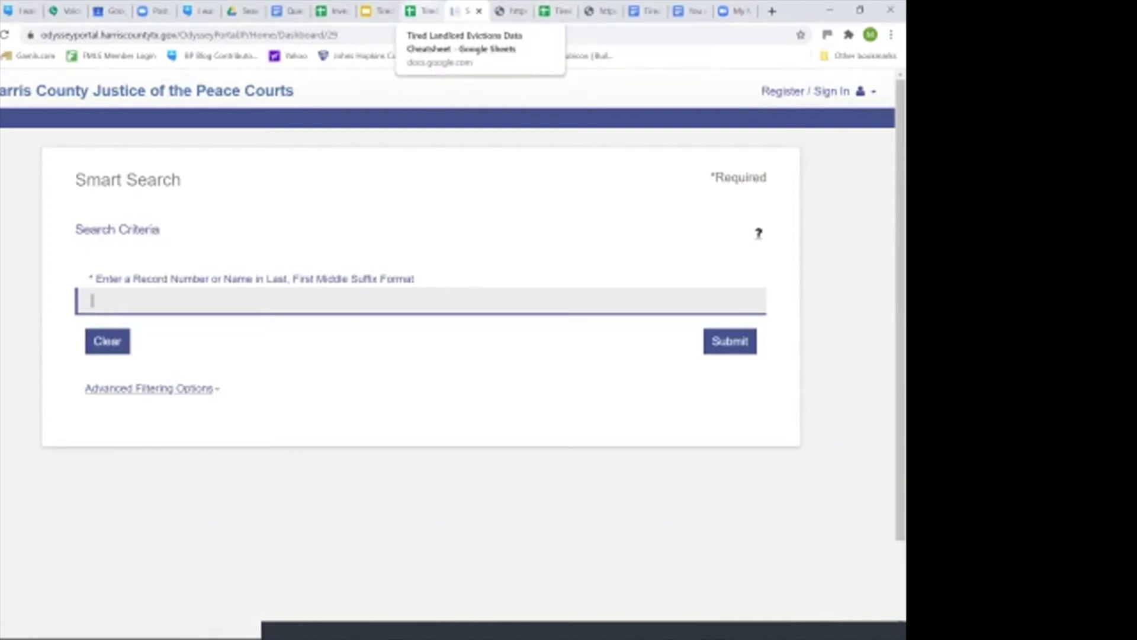
Step: Copy Harris County's valid example case ID from the cheatsheet and run a Smart Search for it on the court portal
{"action": "left_click", "coordinate": [422, 10]}
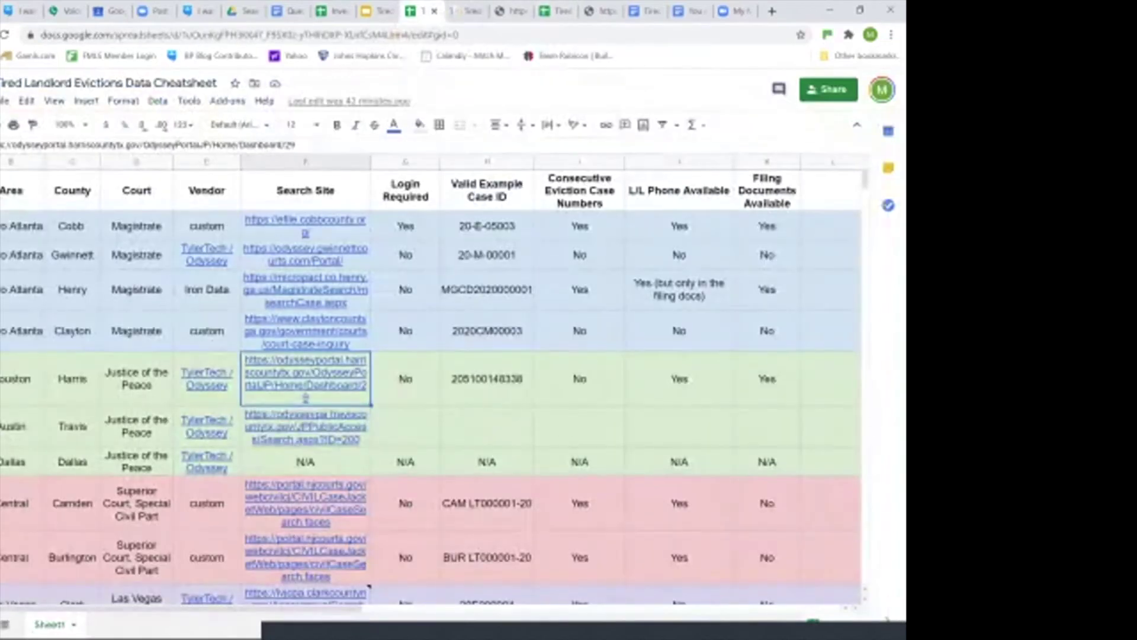
{"action": "double_click", "coordinate": [487, 379]}
{"action": "double_click", "coordinate": [487, 359]}
{"action": "key", "text": "ctrl+c"}
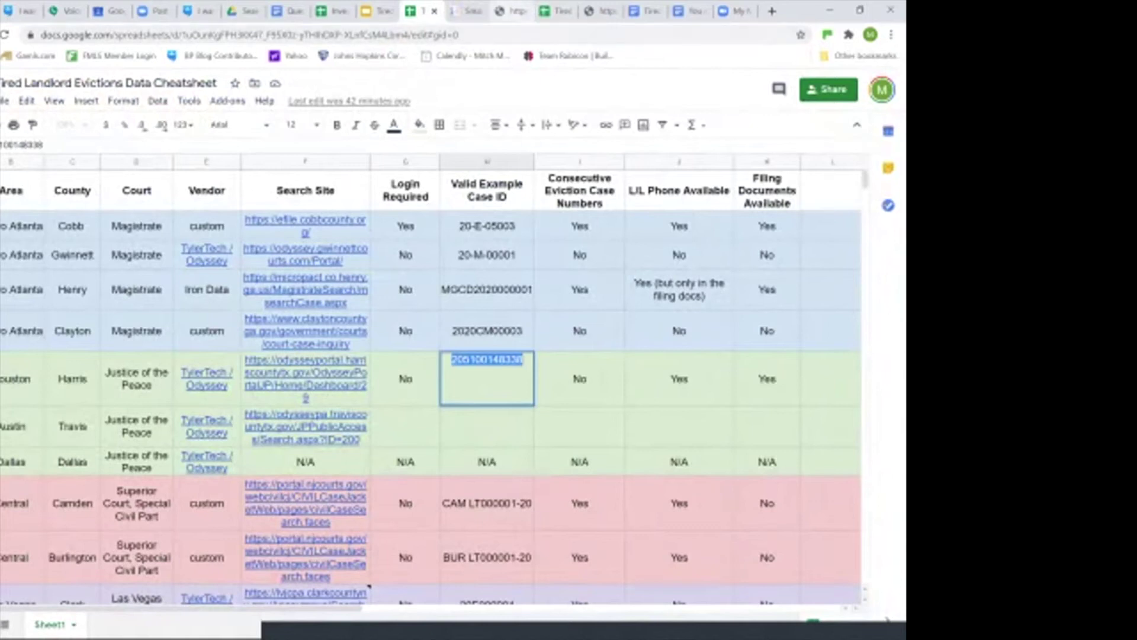
{"action": "key", "text": "ctrl+Tab"}
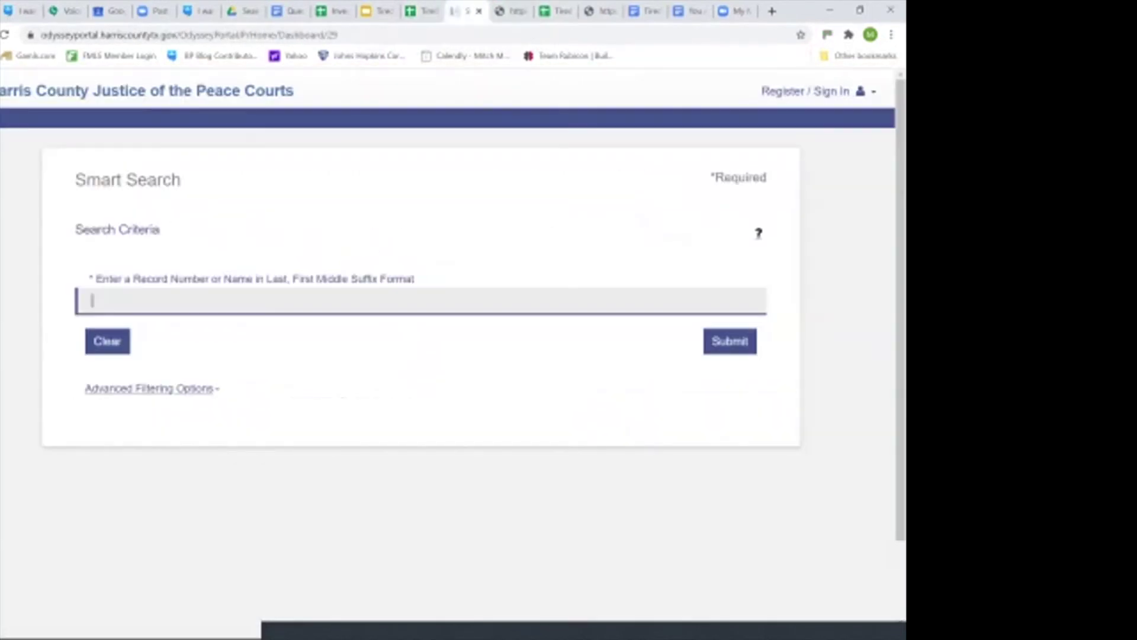
{"action": "key", "text": "ctrl+v"}
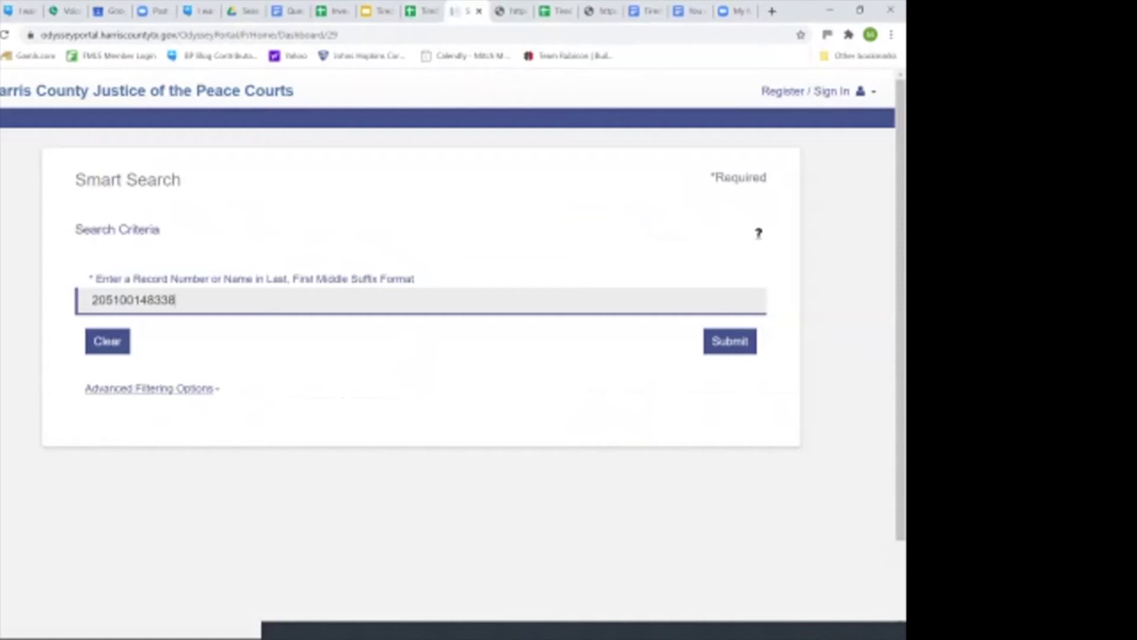
{"action": "key", "text": "Return"}
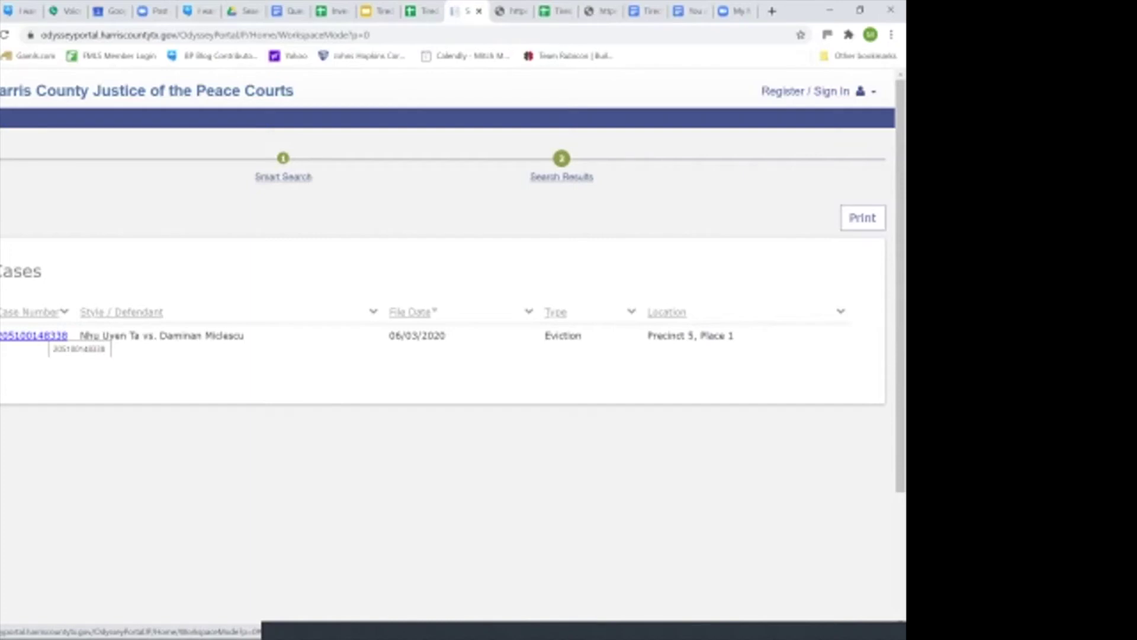
Step: Open the eviction case from the search results and review its party, cause of action, and events and hearings sections
{"action": "left_click", "coordinate": [51, 336]}
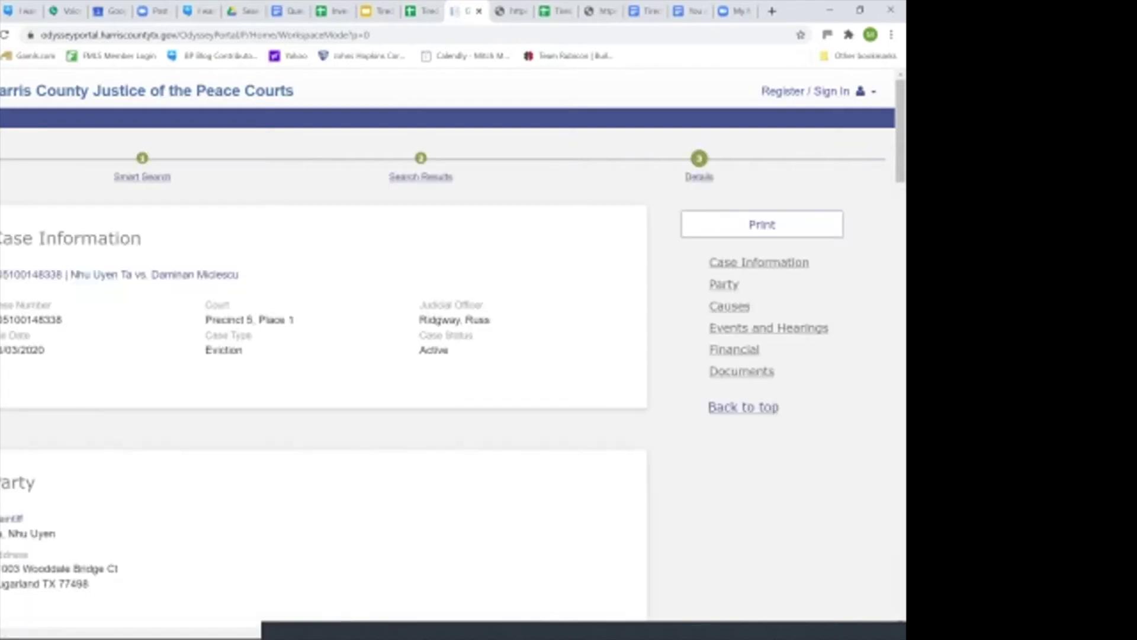
{"action": "scroll", "coordinate": [324, 356], "scroll_direction": "down", "scroll_amount": 4}
{"action": "scroll", "coordinate": [324, 355], "scroll_direction": "up", "scroll_amount": 4}
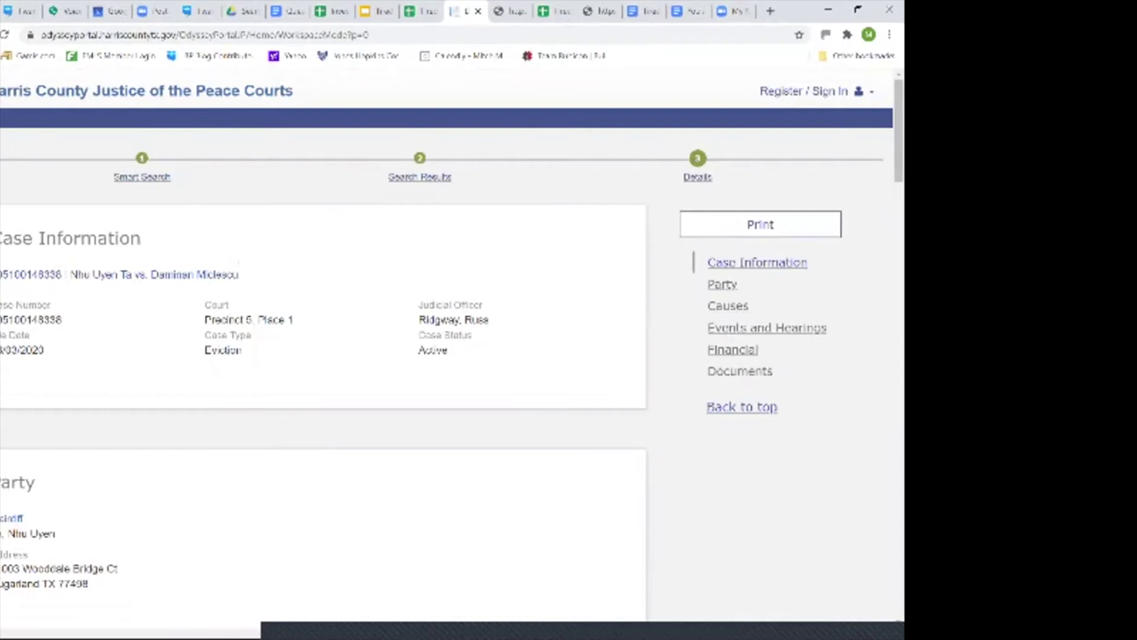
{"action": "scroll", "coordinate": [323, 355], "scroll_direction": "down", "scroll_amount": 4}
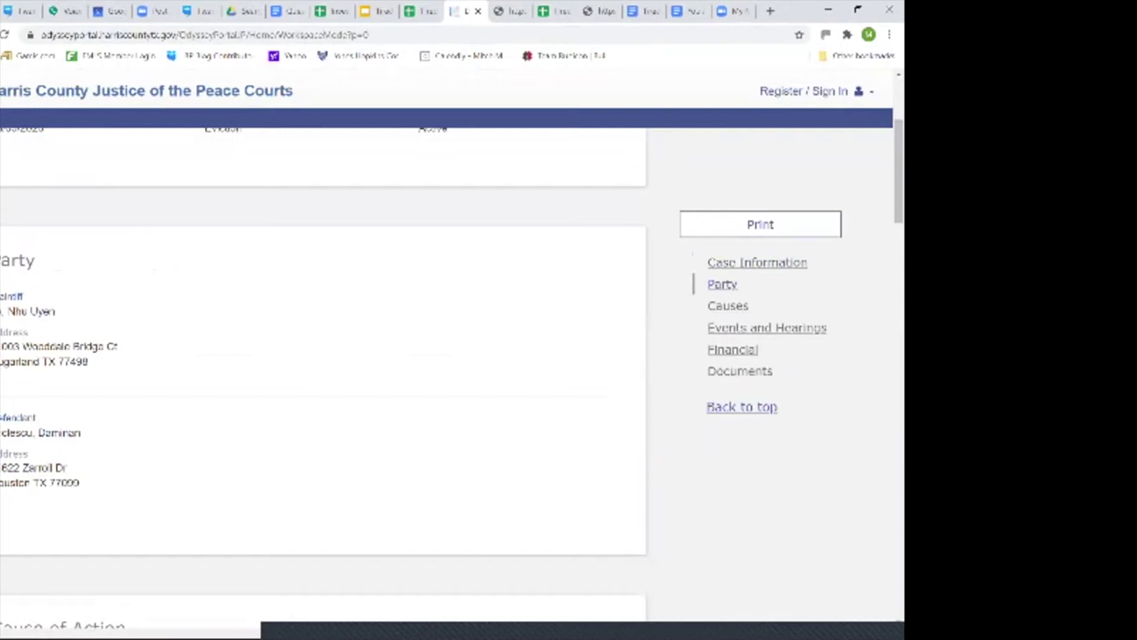
{"action": "scroll", "coordinate": [323, 373], "scroll_direction": "down", "scroll_amount": 4}
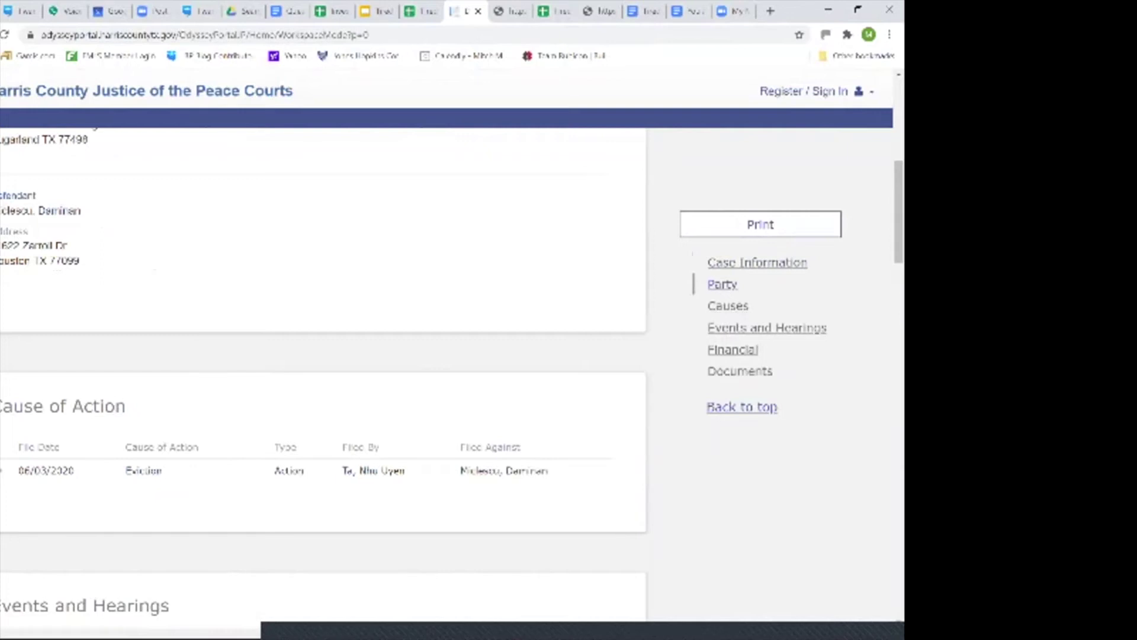
{"action": "scroll", "coordinate": [323, 373], "scroll_direction": "down", "scroll_amount": 4}
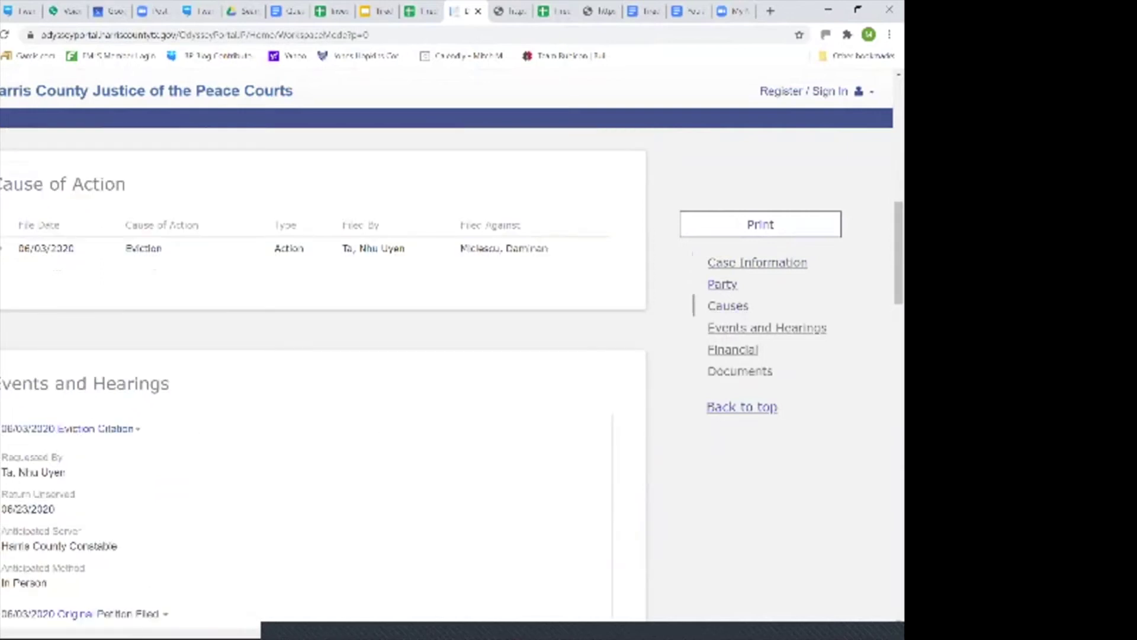
{"action": "scroll", "coordinate": [322, 373], "scroll_direction": "down", "scroll_amount": 4}
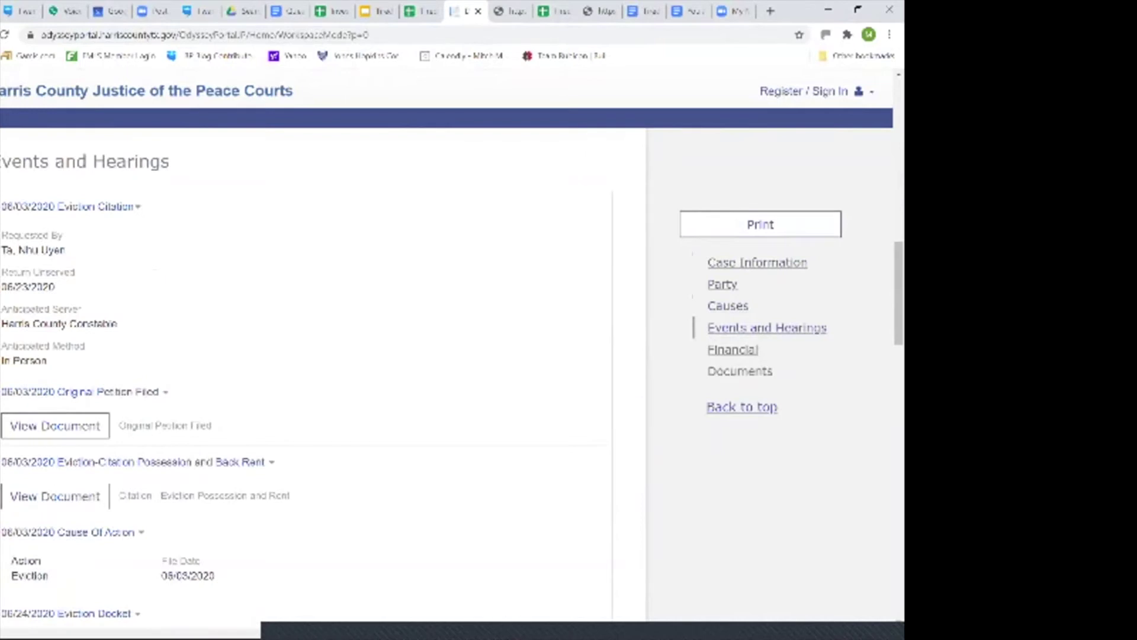
Step: View the Original Petition Filed document and read through it for the landlord's contact details and grounds for eviction
{"action": "left_click", "coordinate": [55, 426]}
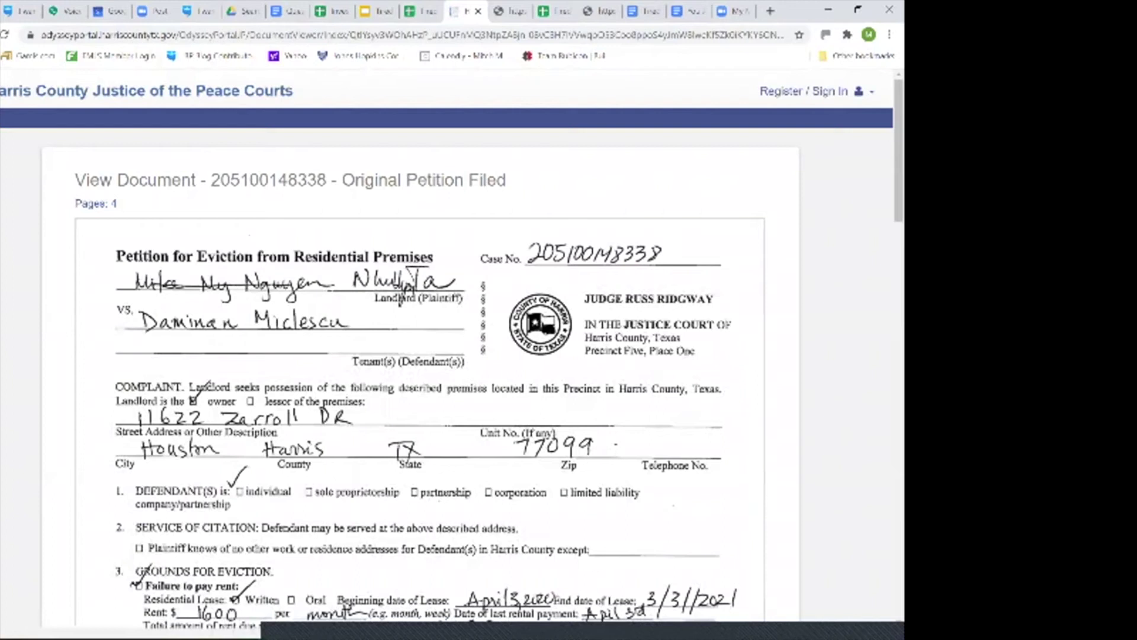
{"action": "scroll", "coordinate": [400, 298], "scroll_direction": "down", "scroll_amount": 3}
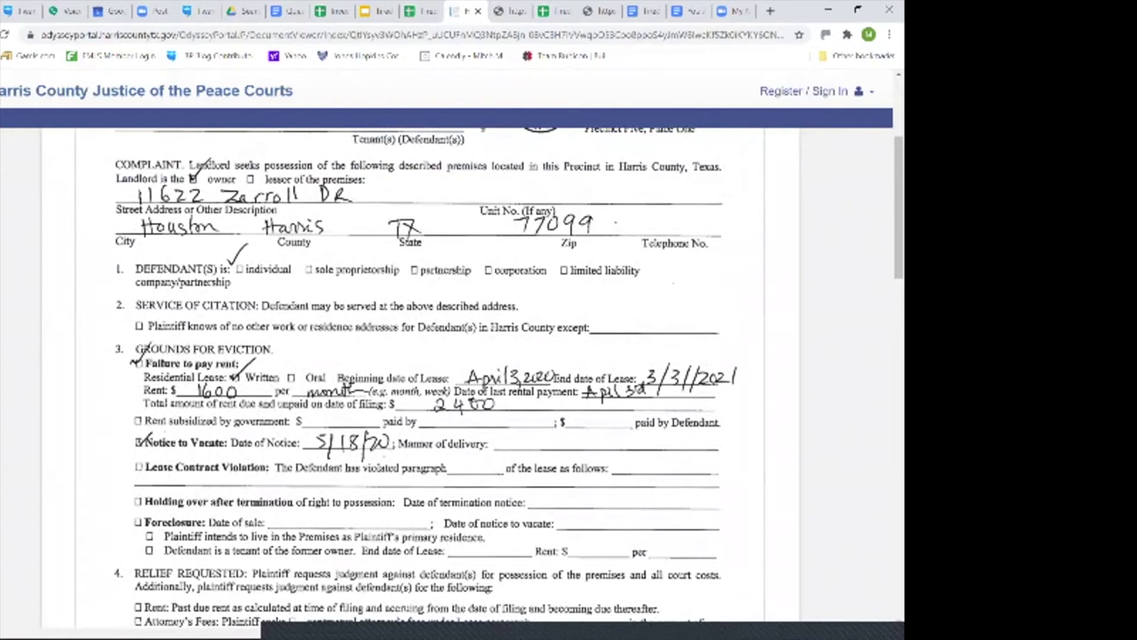
{"action": "scroll", "coordinate": [761, 444], "scroll_direction": "down", "scroll_amount": 8}
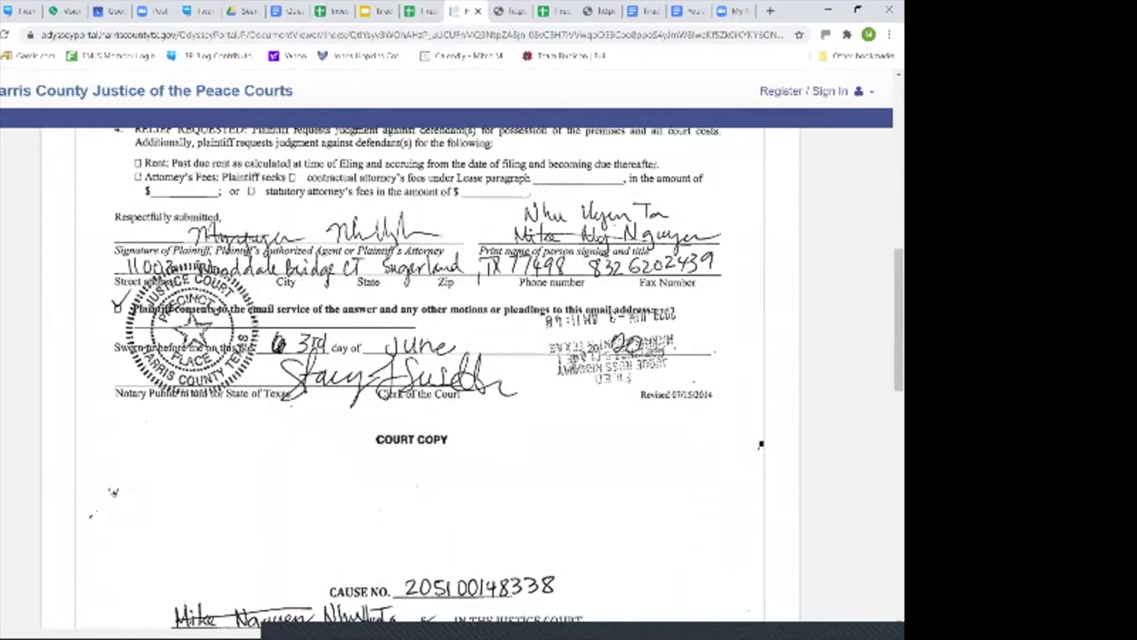
{"action": "scroll", "coordinate": [415, 356], "scroll_direction": "down", "scroll_amount": 8}
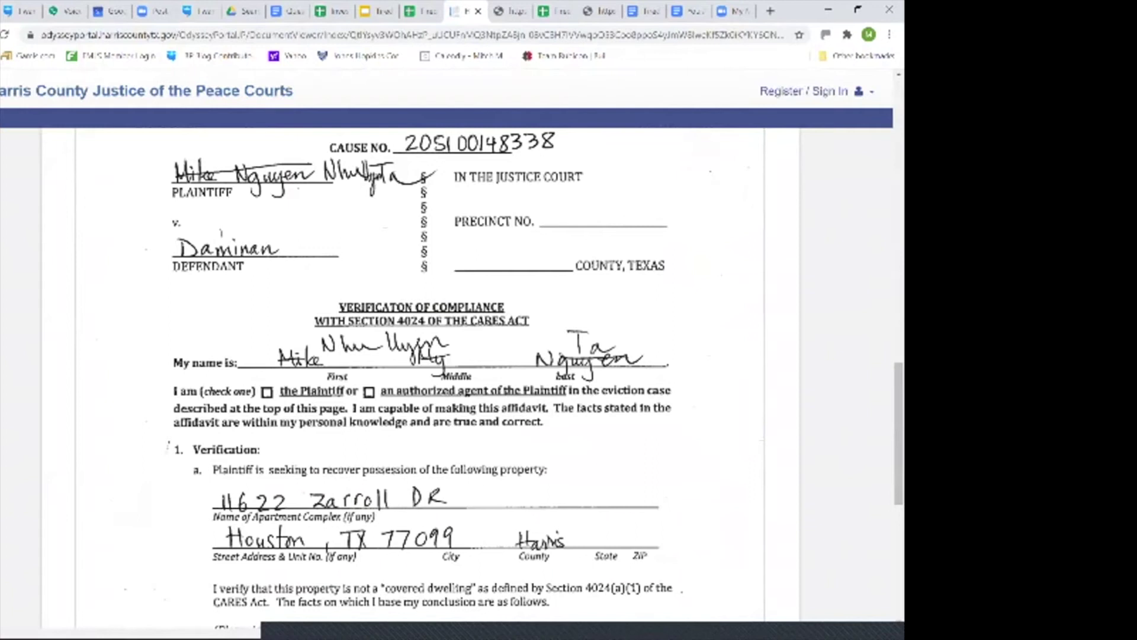
{"action": "scroll", "coordinate": [415, 356], "scroll_direction": "down", "scroll_amount": 4}
{"action": "scroll", "coordinate": [415, 355], "scroll_direction": "down", "scroll_amount": 4}
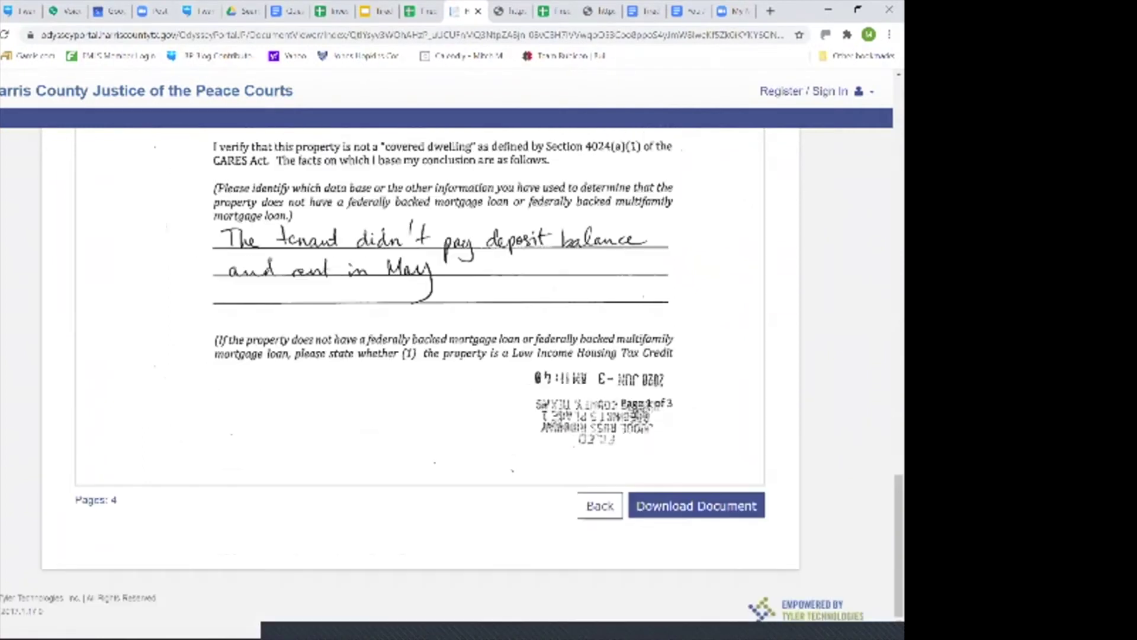
Step: Examine the CARES Act verification of compliance in the petition, including the property details and the handwritten statement
{"action": "scroll", "coordinate": [415, 355], "scroll_direction": "up", "scroll_amount": 4}
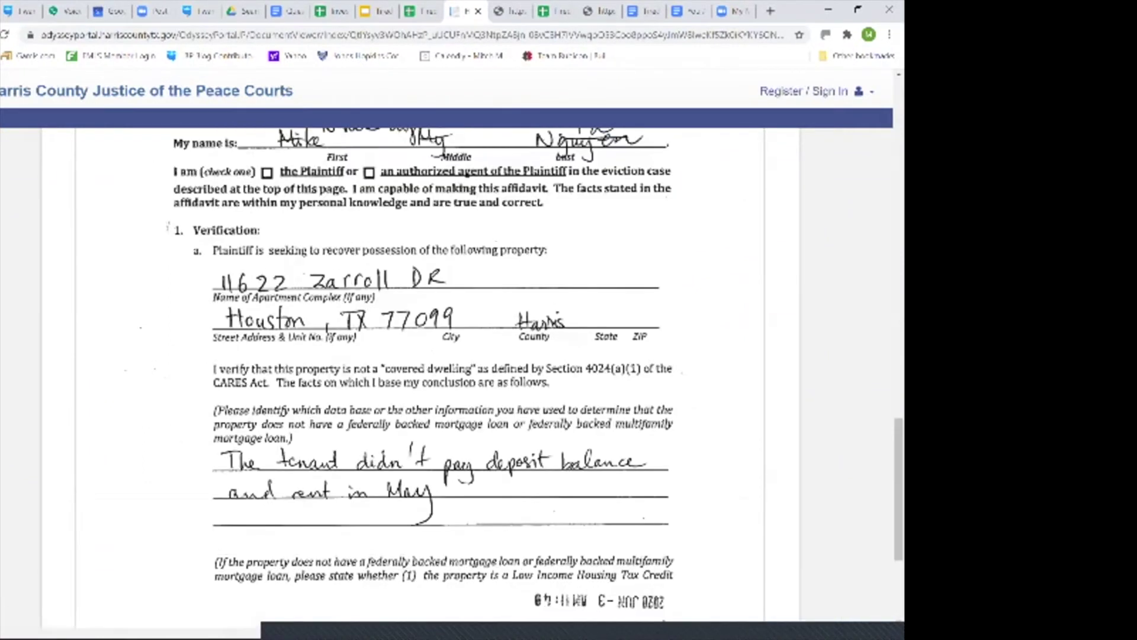
{"action": "scroll", "coordinate": [415, 355], "scroll_direction": "up", "scroll_amount": 8}
{"action": "scroll", "coordinate": [414, 355], "scroll_direction": "down", "scroll_amount": 12}
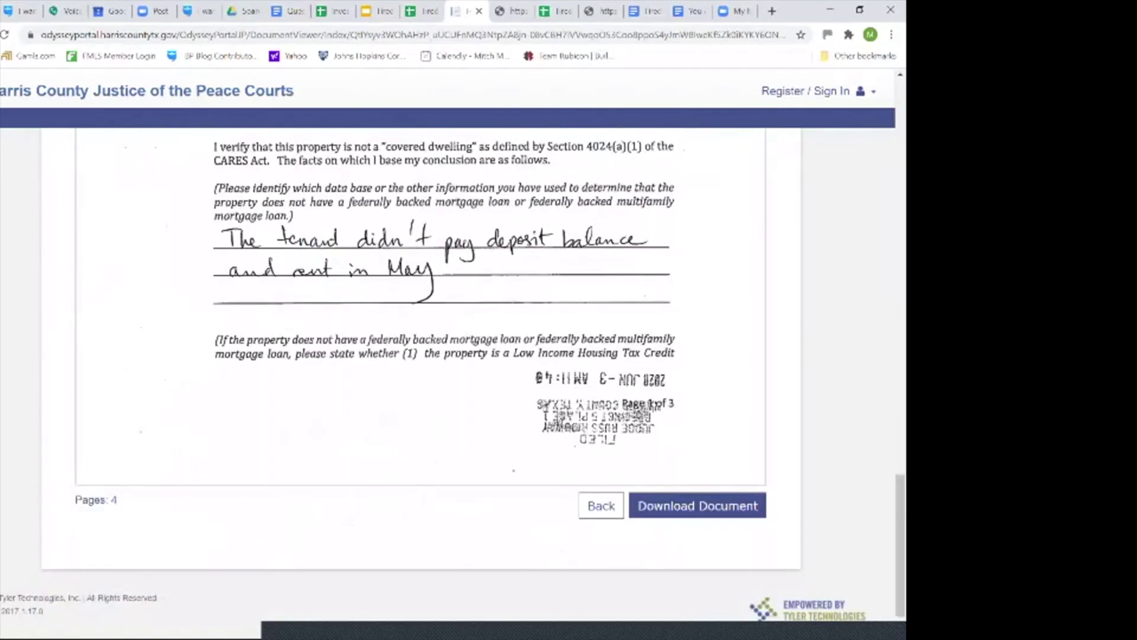
{"action": "scroll", "coordinate": [415, 355], "scroll_direction": "up", "scroll_amount": 5}
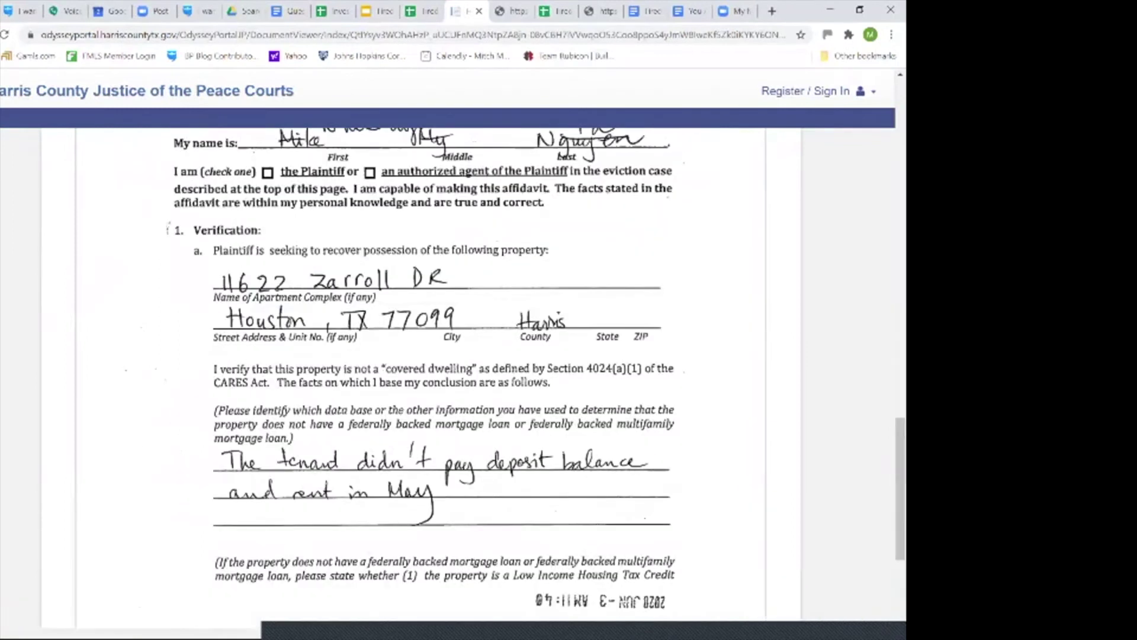
{"action": "scroll", "coordinate": [414, 356], "scroll_direction": "up", "scroll_amount": 3}
{"action": "scroll", "coordinate": [415, 356], "scroll_direction": "down", "scroll_amount": 8}
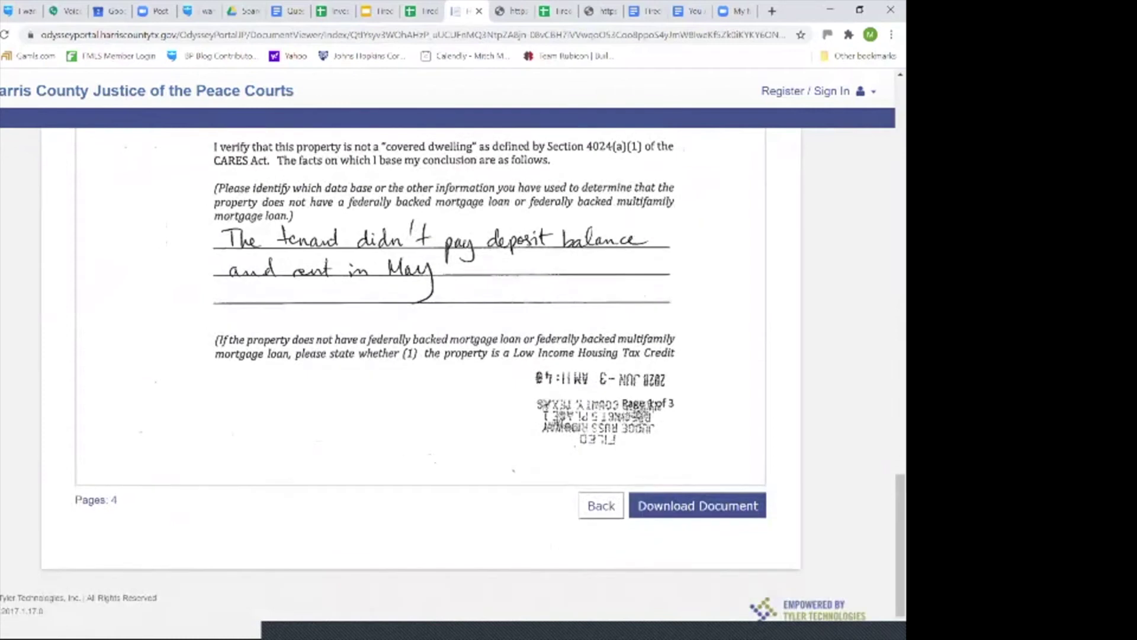
{"action": "scroll", "coordinate": [414, 355], "scroll_direction": "up", "scroll_amount": 8}
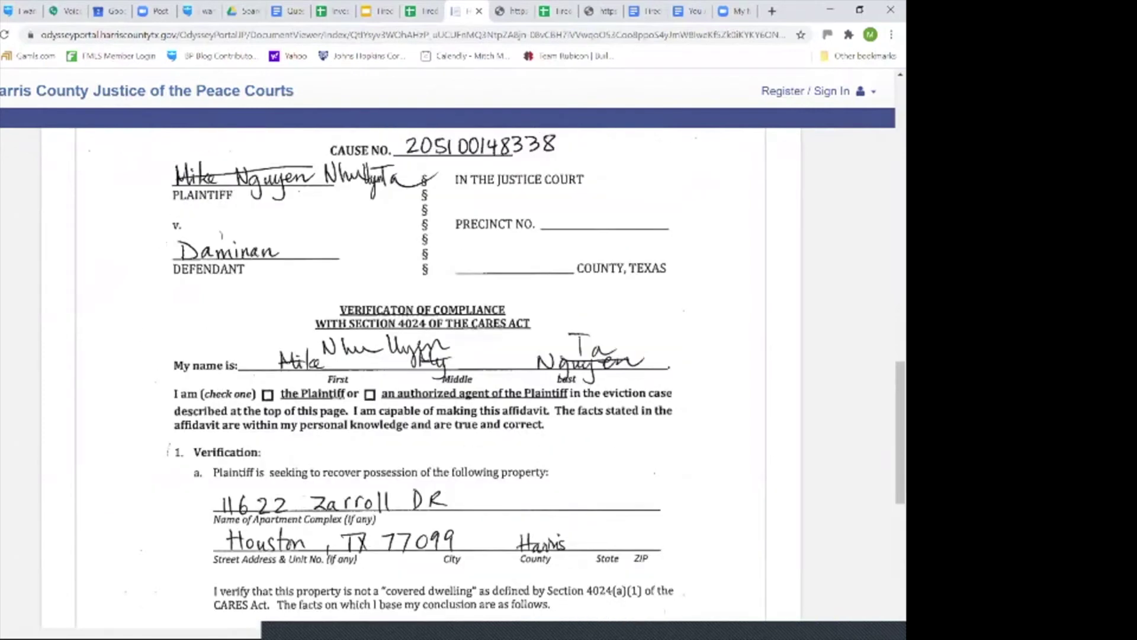
{"action": "scroll", "coordinate": [415, 356], "scroll_direction": "down", "scroll_amount": 4}
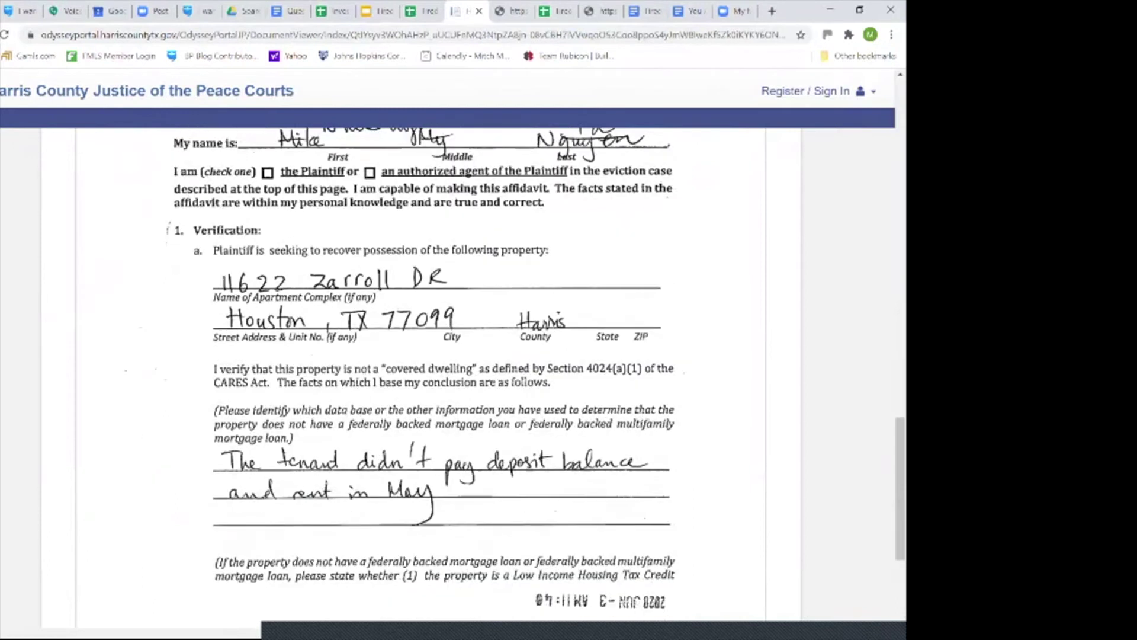
{"action": "scroll", "coordinate": [415, 355], "scroll_direction": "down", "scroll_amount": 3}
Step: Recheck the petition's rent claim, plaintiff signature block and verification page, and return to the start of the document
{"action": "scroll", "coordinate": [415, 355], "scroll_direction": "up", "scroll_amount": 8}
{"action": "scroll", "coordinate": [415, 355], "scroll_direction": "up", "scroll_amount": 10}
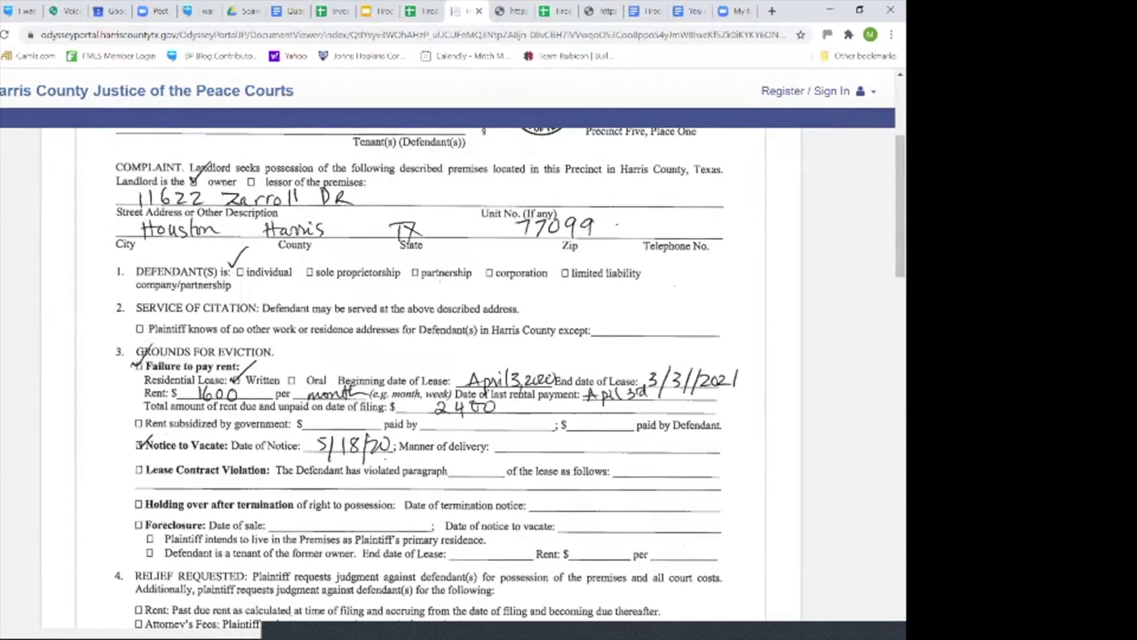
{"action": "scroll", "coordinate": [763, 447], "scroll_direction": "down", "scroll_amount": 8}
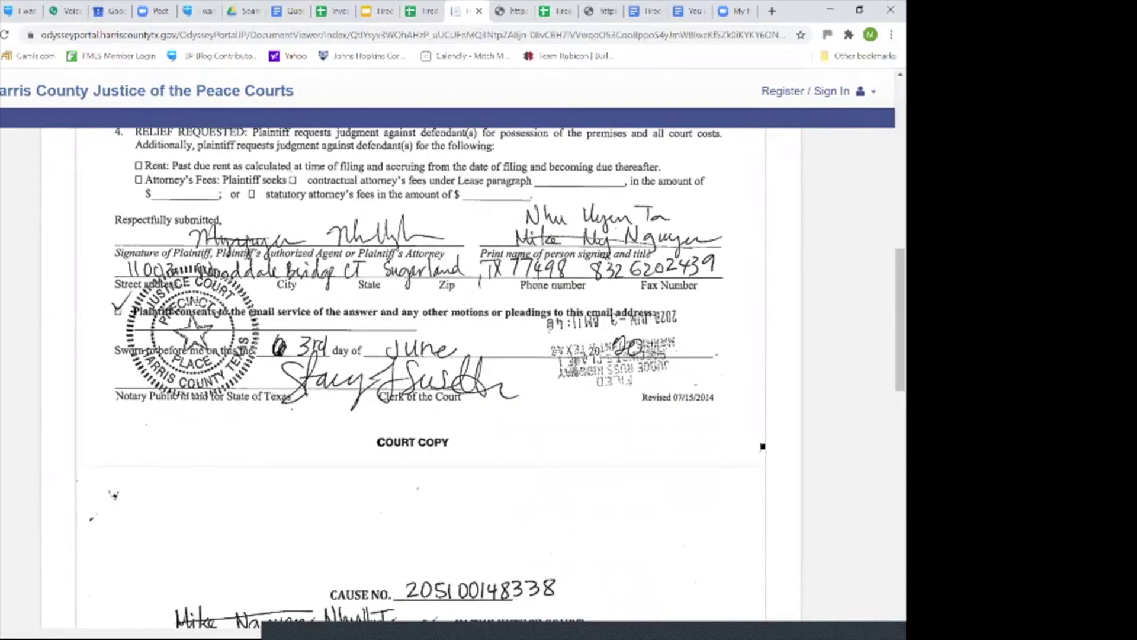
{"action": "scroll", "coordinate": [415, 374], "scroll_direction": "down", "scroll_amount": 8}
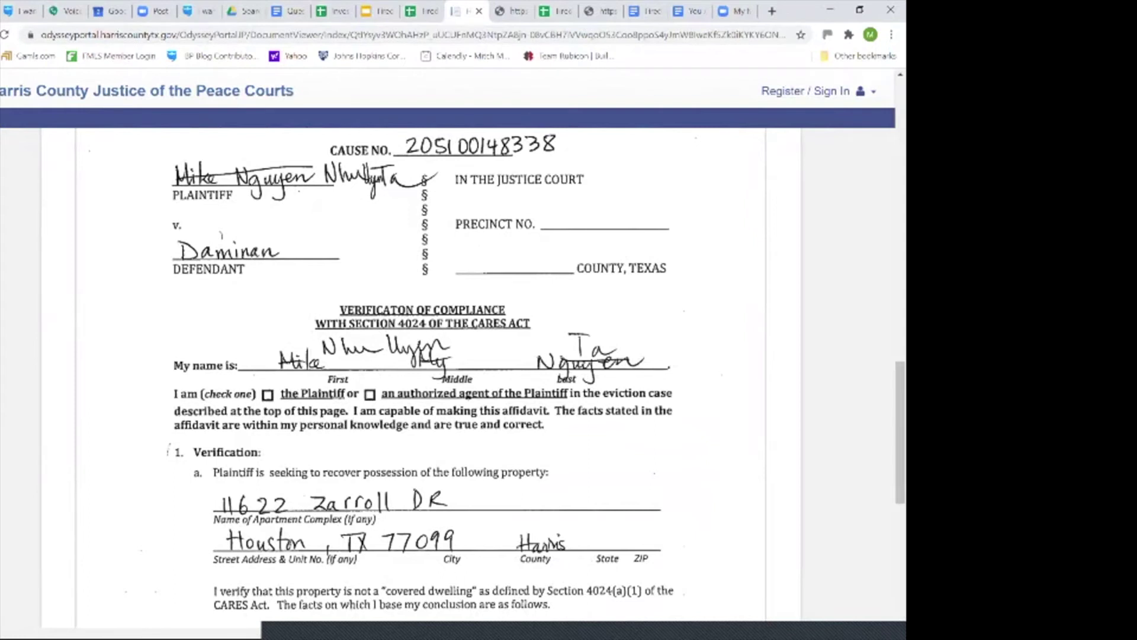
{"action": "scroll", "coordinate": [414, 373], "scroll_direction": "down", "scroll_amount": 8}
{"action": "scroll", "coordinate": [415, 373], "scroll_direction": "up", "scroll_amount": 15}
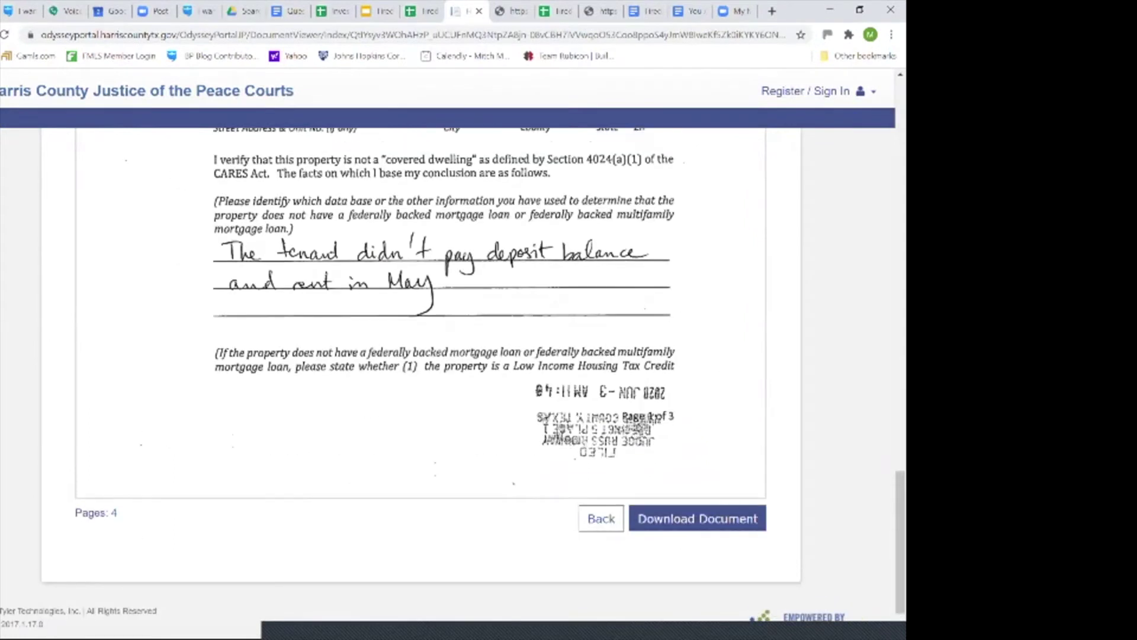
{"action": "scroll", "coordinate": [693, 503], "scroll_direction": "down", "scroll_amount": 15}
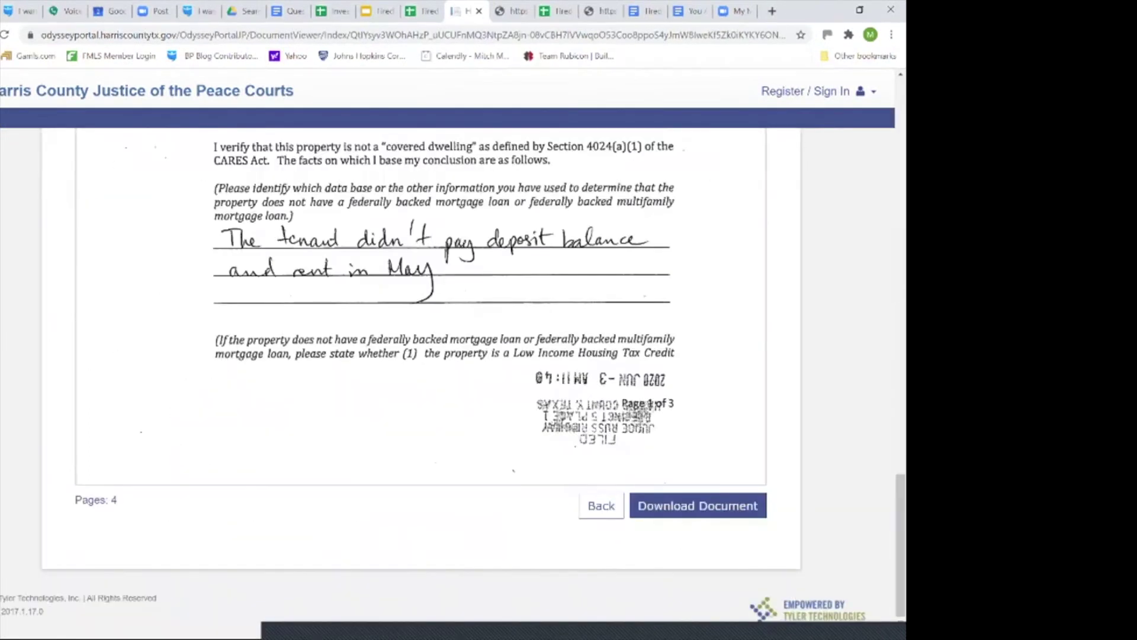
{"action": "scroll", "coordinate": [693, 504], "scroll_direction": "up", "scroll_amount": 5}
{"action": "scroll", "coordinate": [415, 373], "scroll_direction": "up", "scroll_amount": 15}
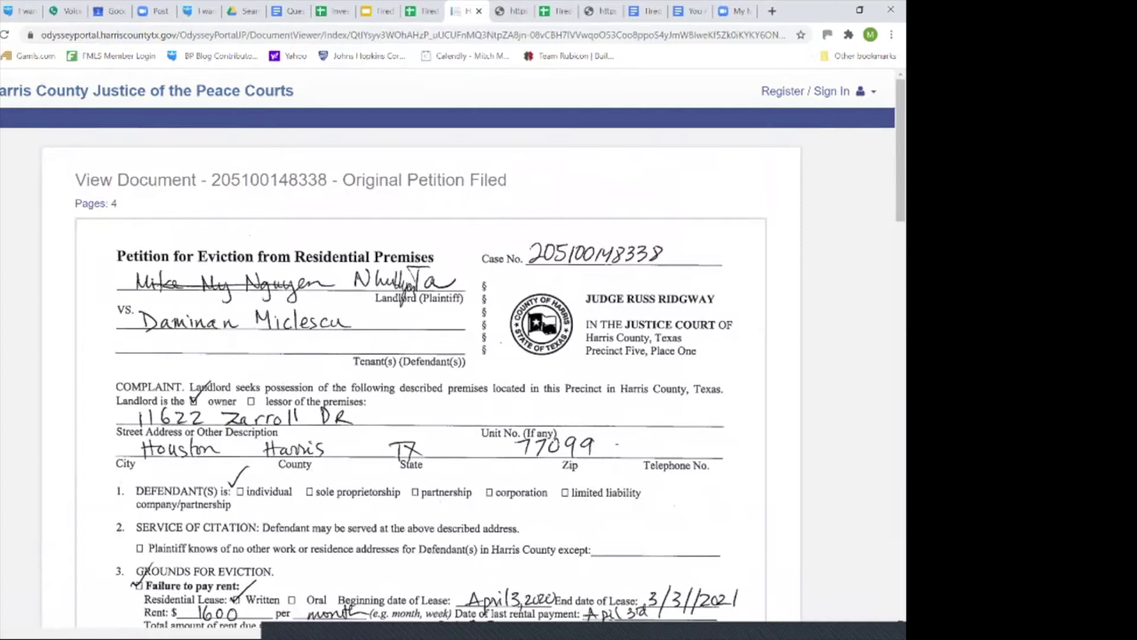
Step: Go back to the case events, view the Citation - Eviction Possession and Rent document, and check its party contact details
{"action": "key", "text": "alt+Left"}
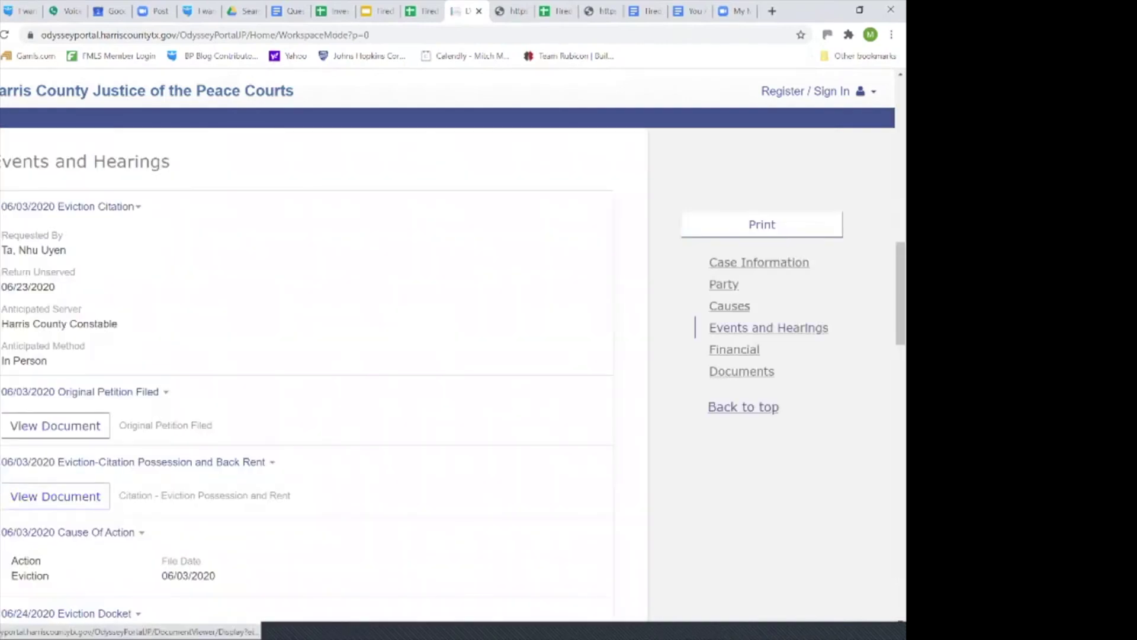
{"action": "scroll", "coordinate": [308, 373], "scroll_direction": "down", "scroll_amount": 3}
{"action": "left_click", "coordinate": [55, 273]}
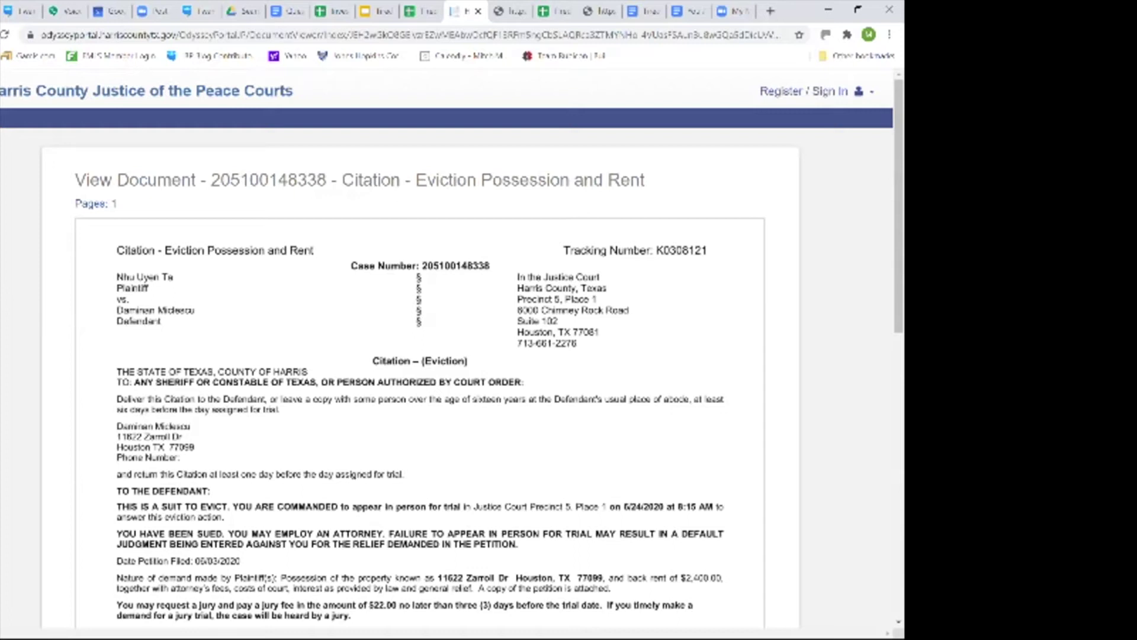
{"action": "scroll", "coordinate": [450, 355], "scroll_direction": "down", "scroll_amount": 7}
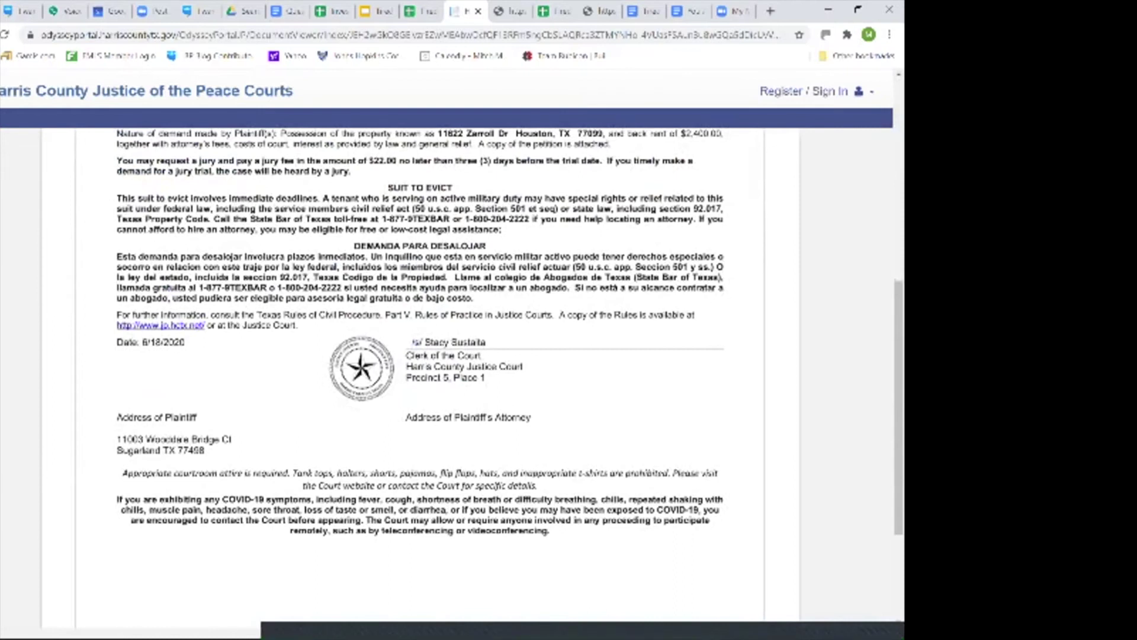
{"action": "scroll", "coordinate": [420, 355], "scroll_direction": "up", "scroll_amount": 4}
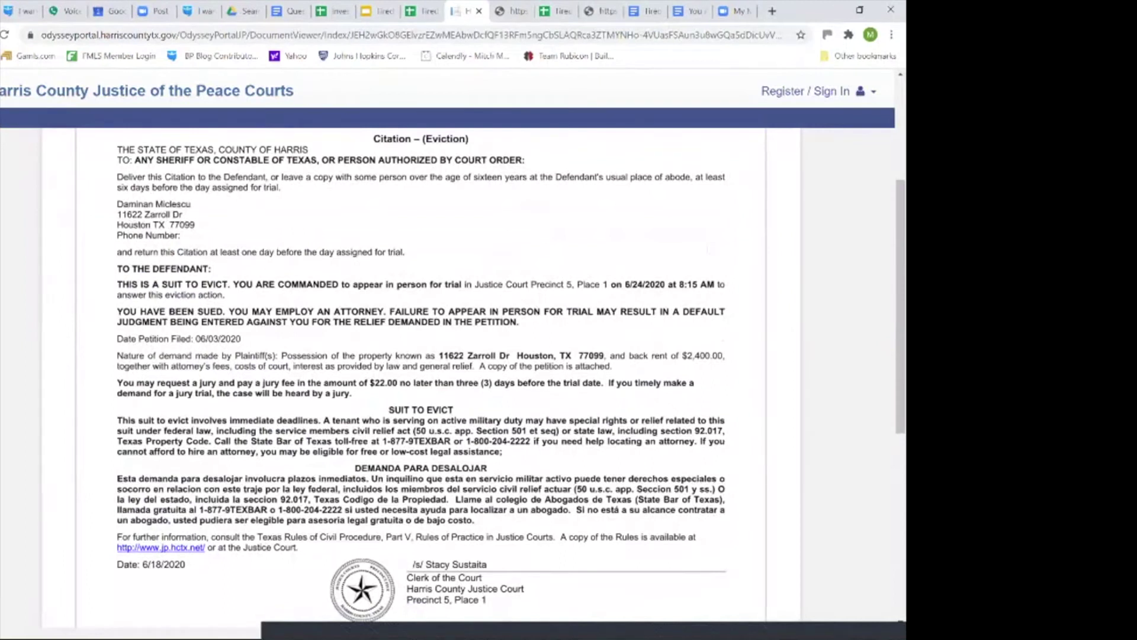
Step: Read the rest of the eviction citation down to the clerk's signature and return to the start of the document
{"action": "scroll", "coordinate": [420, 355], "scroll_direction": "down", "scroll_amount": 7}
{"action": "scroll", "coordinate": [421, 356], "scroll_direction": "up", "scroll_amount": 10}
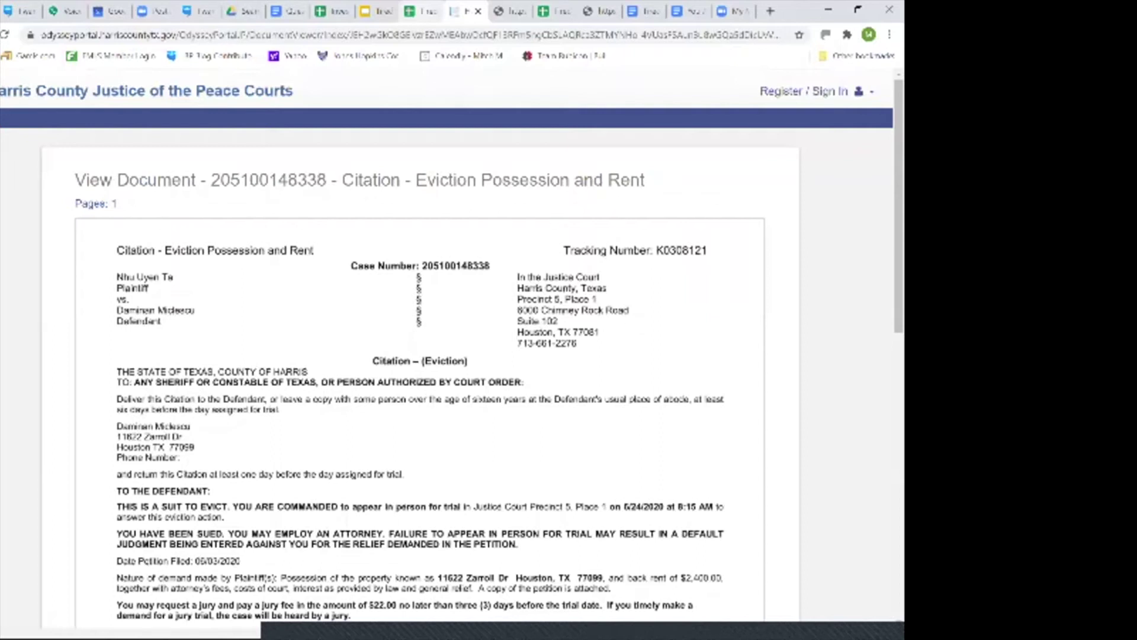
Step: Switch to the Tired Landlord Evictions Data Crib Notes document, review the county case ID formats back to Georgia, and place the cursor in the Cobb County heading
{"action": "key", "text": "ctrl+shift+Tab"}
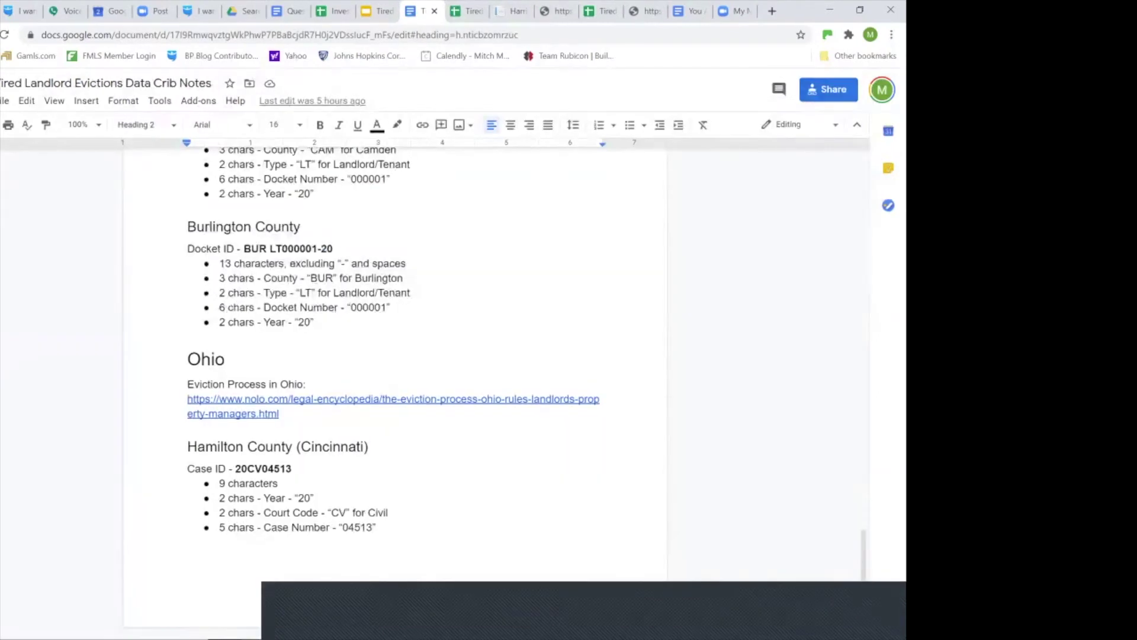
{"action": "scroll", "coordinate": [395, 355], "scroll_direction": "up", "scroll_amount": 15}
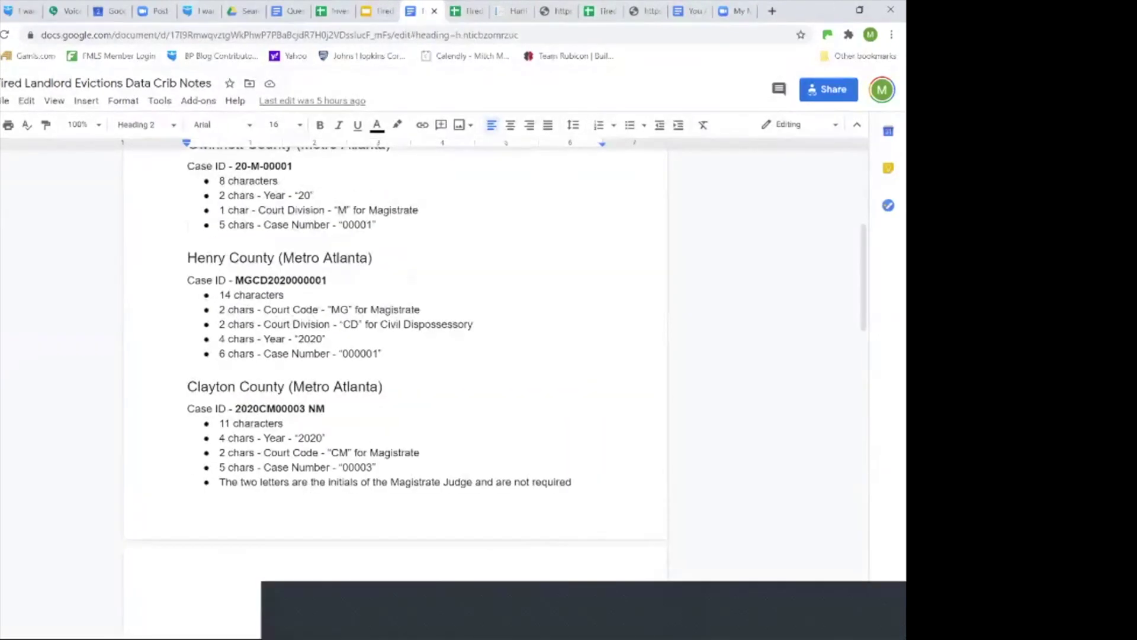
{"action": "scroll", "coordinate": [395, 355], "scroll_direction": "down", "scroll_amount": 6}
{"action": "scroll", "coordinate": [395, 356], "scroll_direction": "up", "scroll_amount": 6}
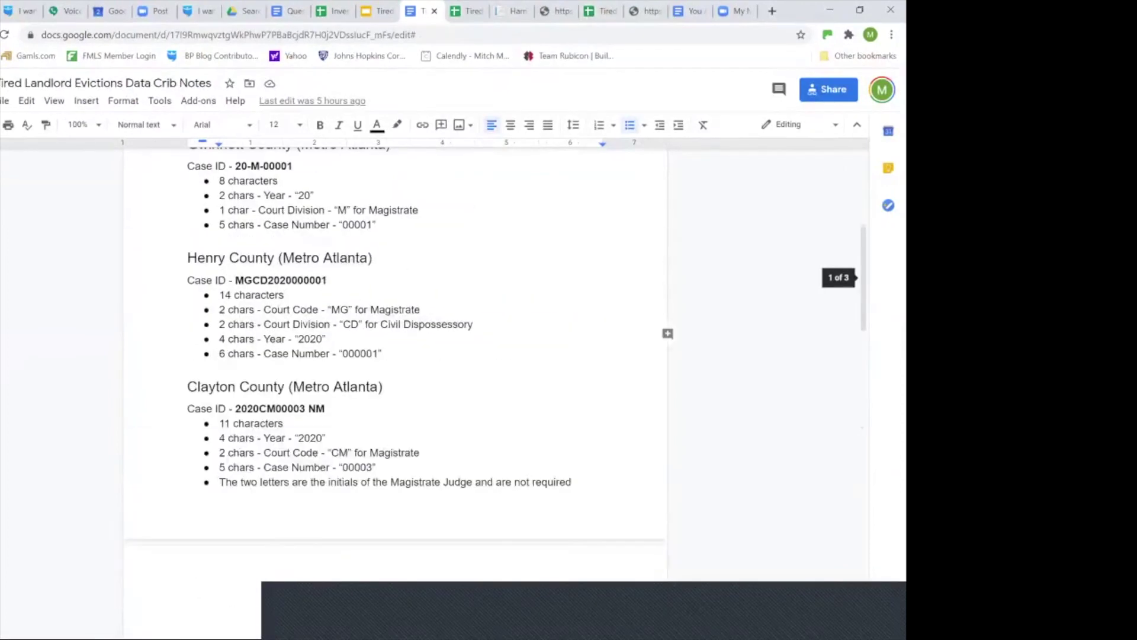
{"action": "scroll", "coordinate": [396, 355], "scroll_direction": "up", "scroll_amount": 5}
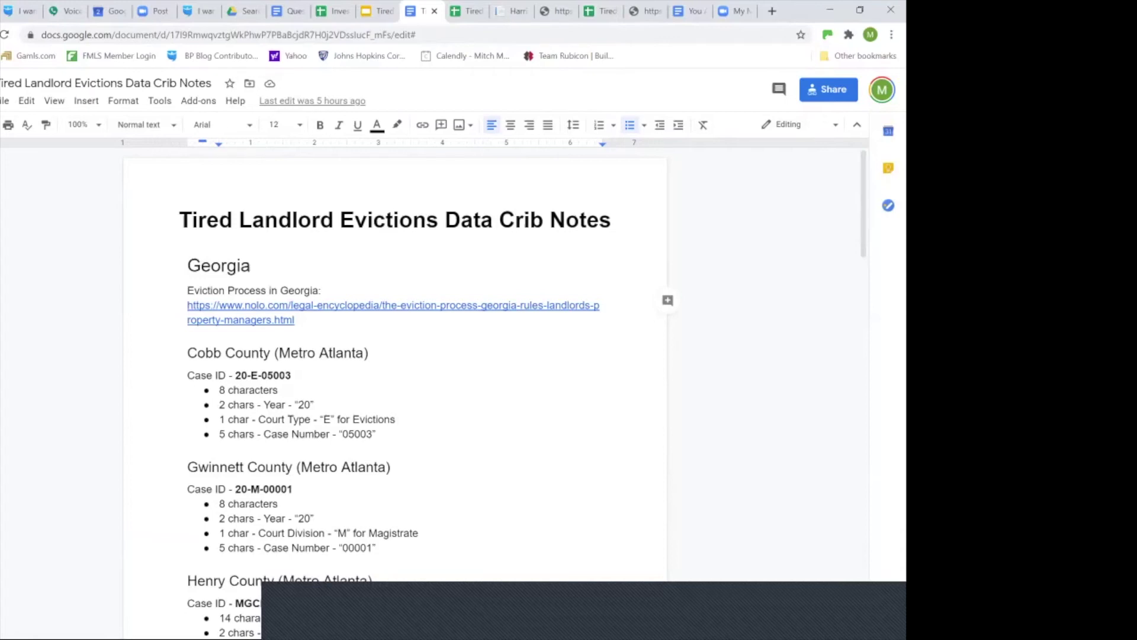
{"action": "left_click", "coordinate": [370, 353]}
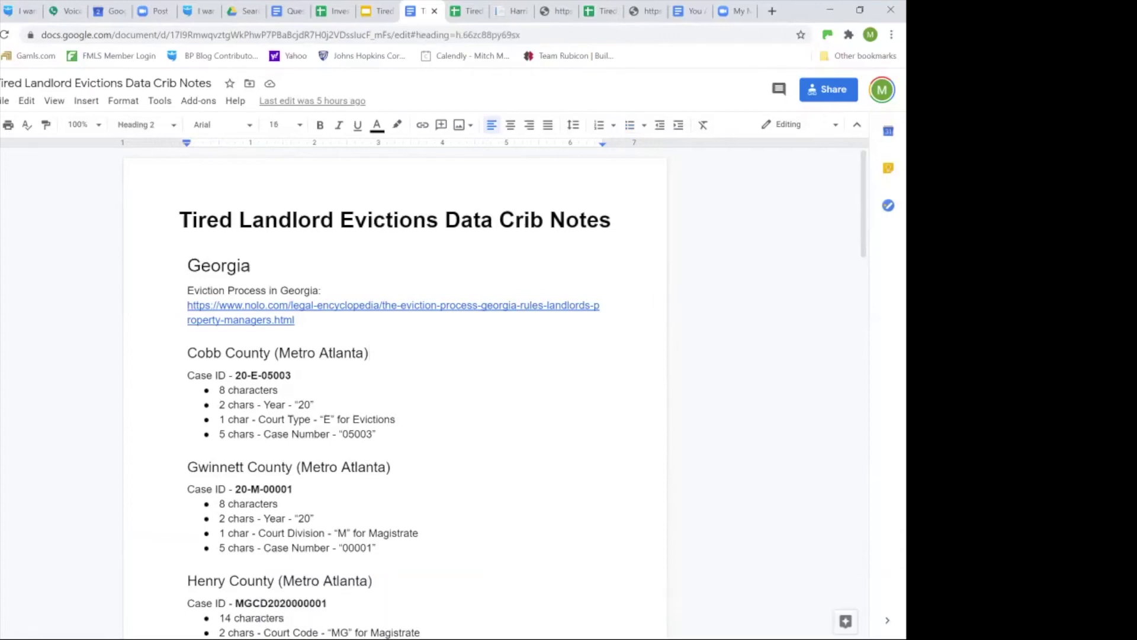